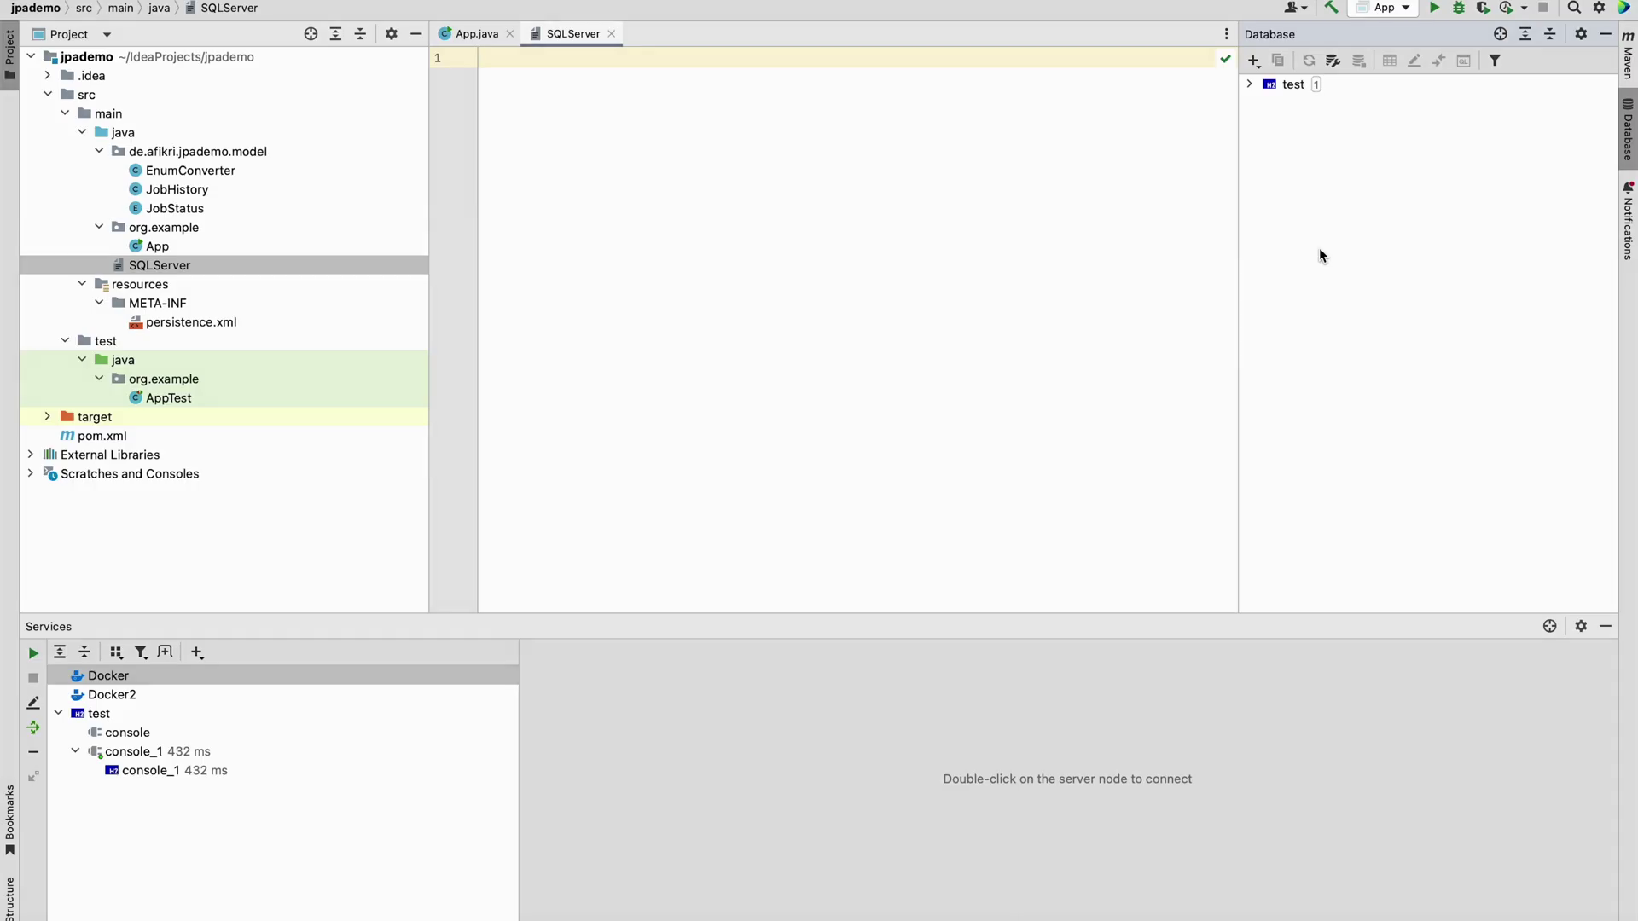
Add a new Microsoft SQL Server data source from the Database tool window's New > Data Source menu
{"action": "right_click", "coordinate": [1286, 170]}
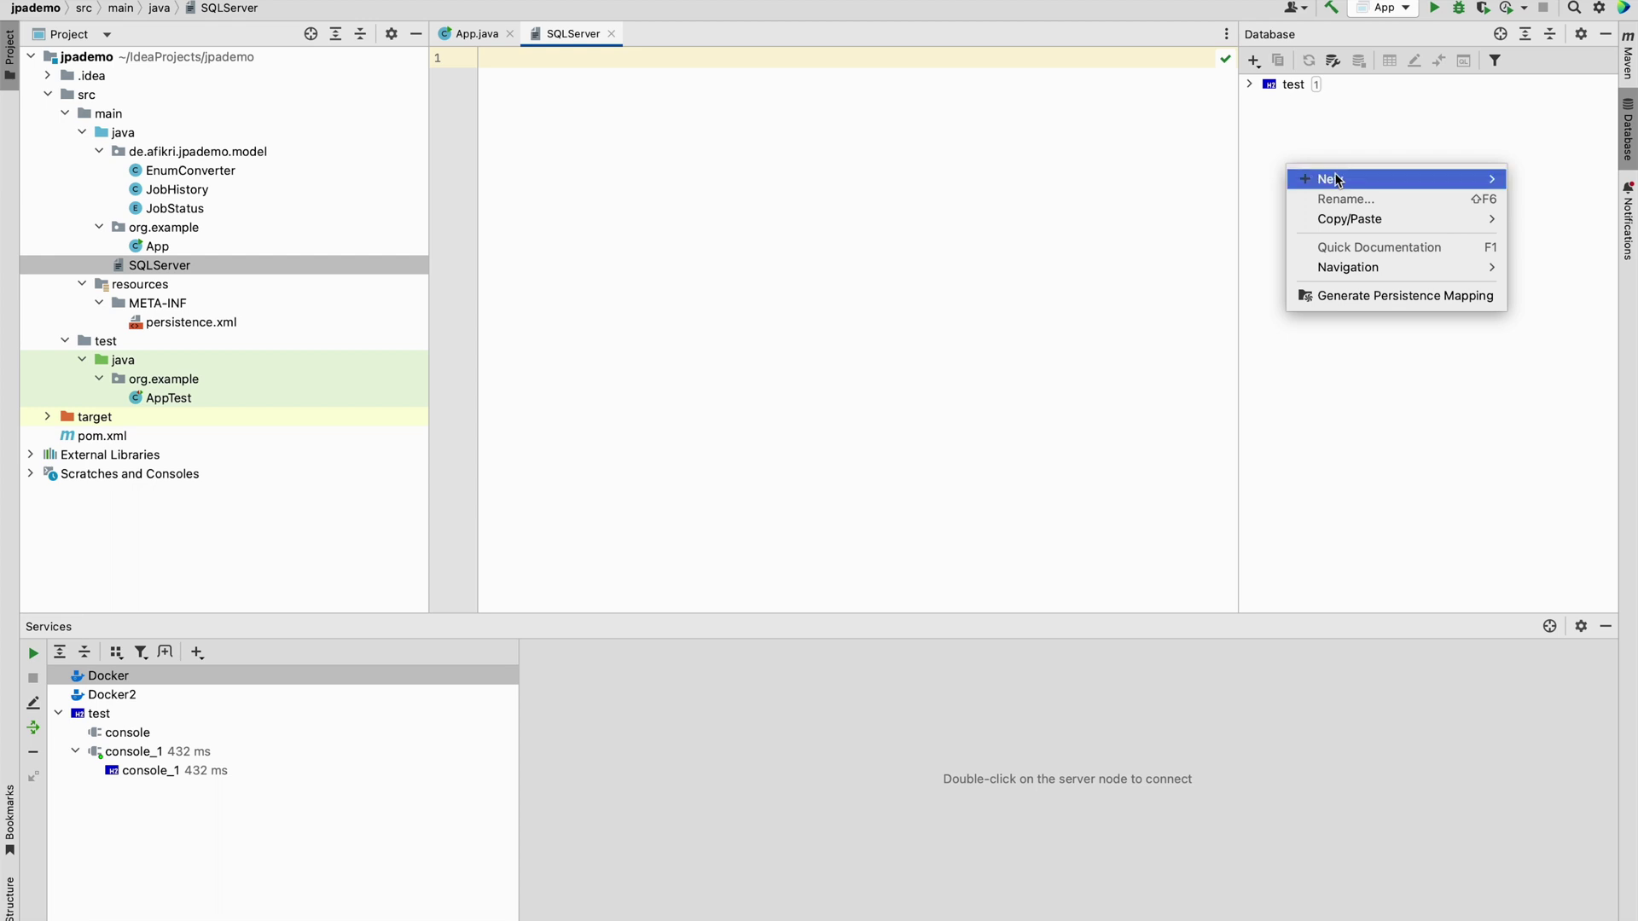
{"action": "mouse_move", "coordinate": [1348, 182]}
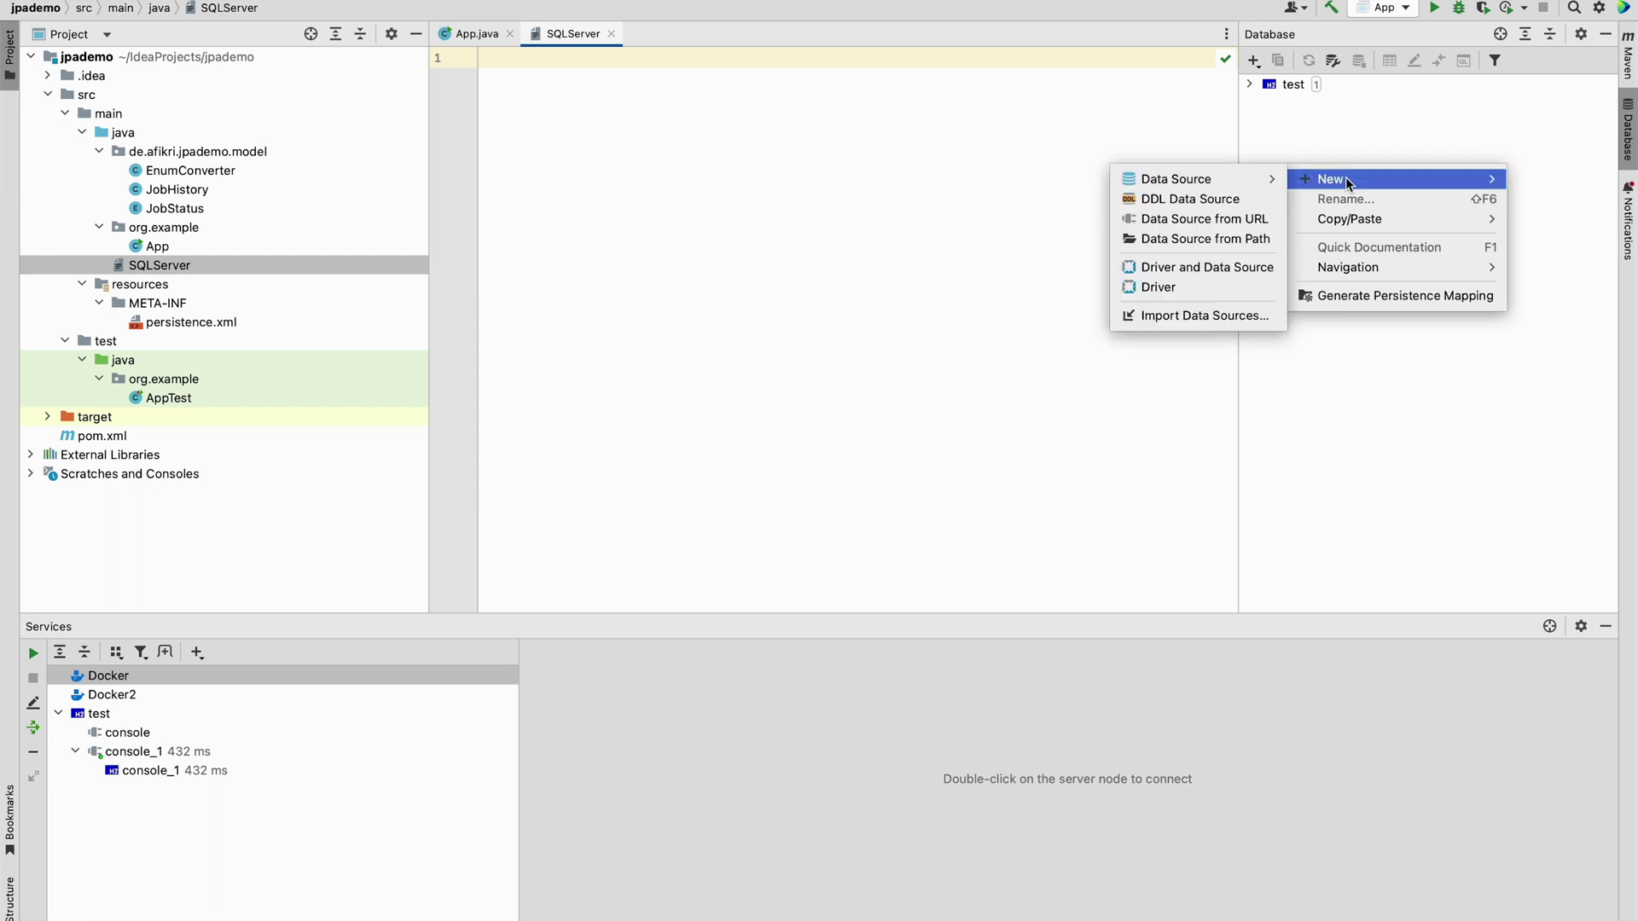
{"action": "mouse_move", "coordinate": [1235, 185]}
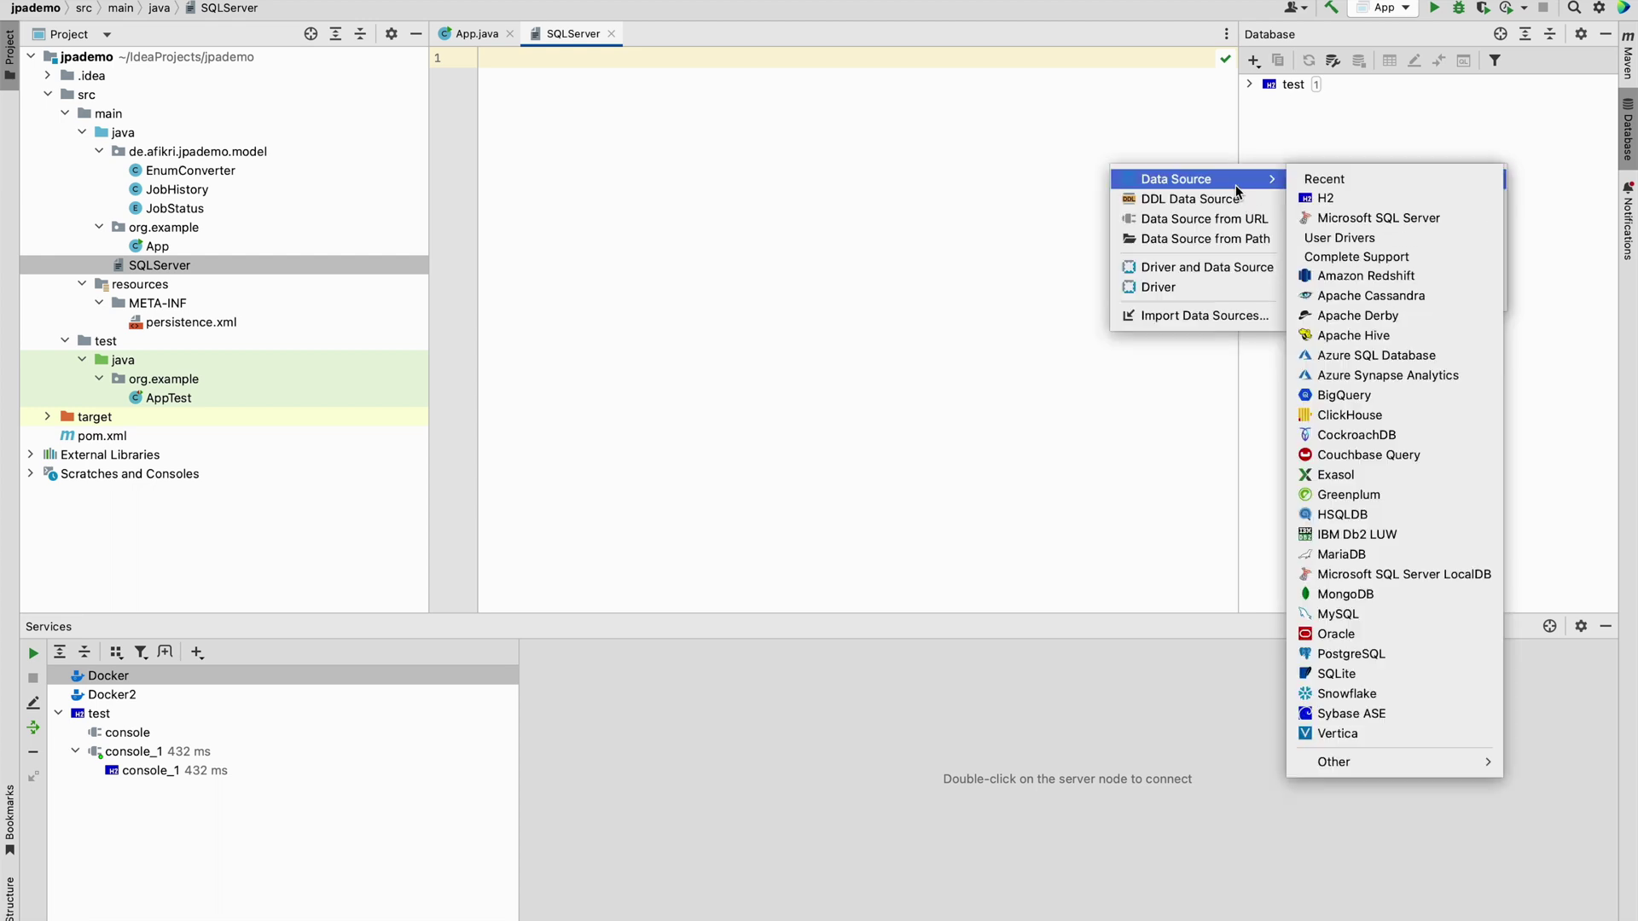
{"action": "left_click", "coordinate": [1337, 220]}
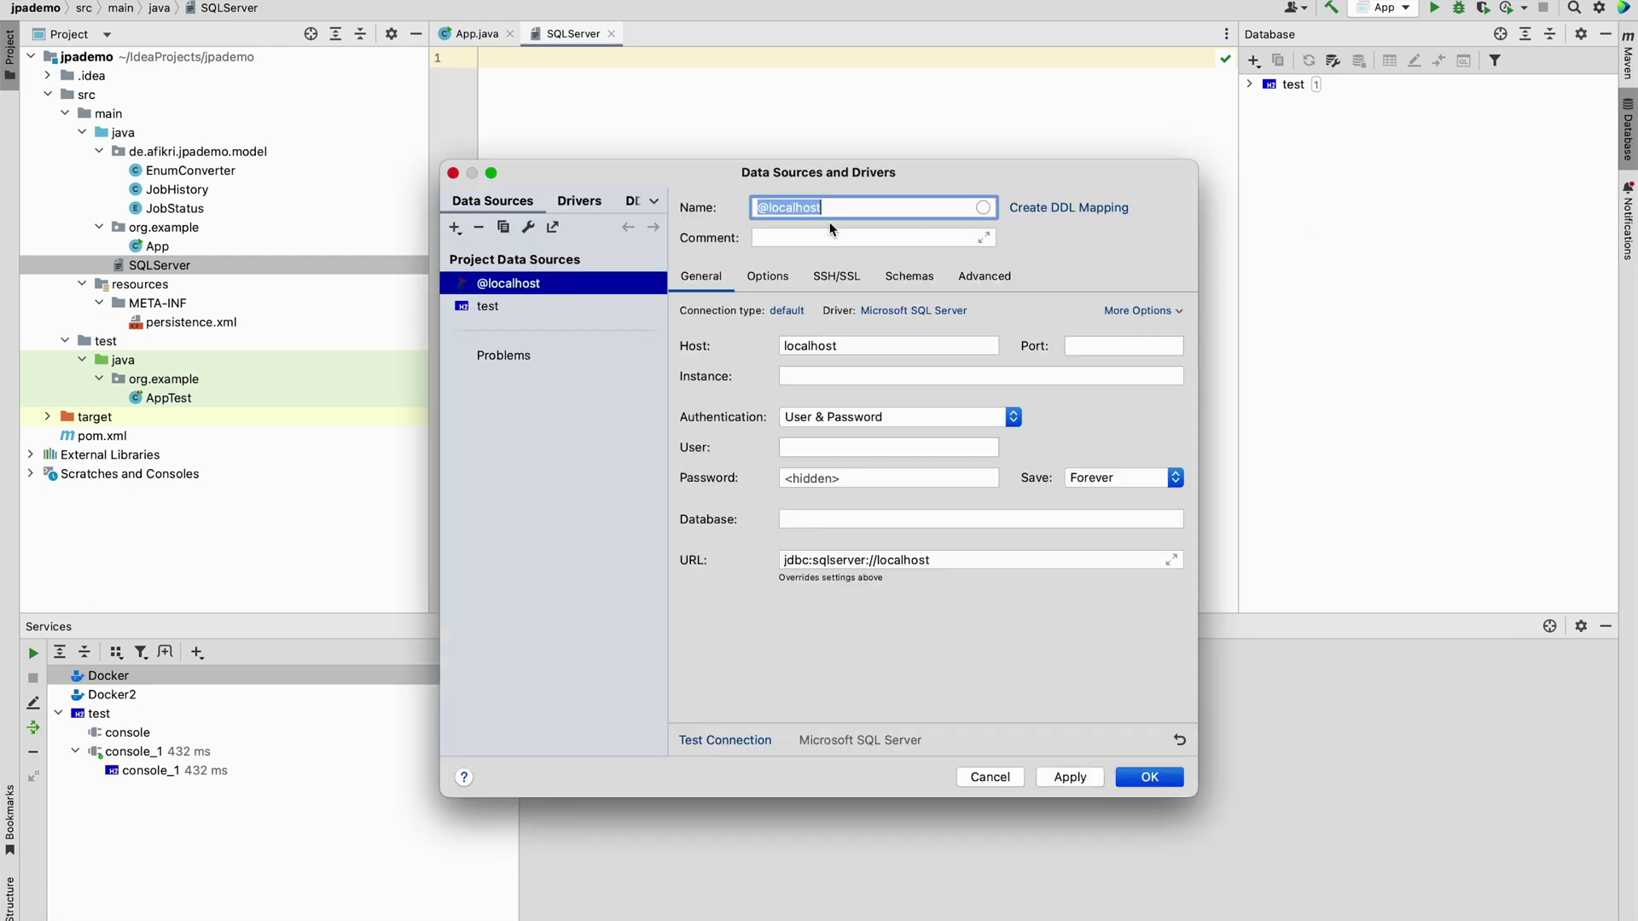
Name the data source sqlserver with host 192.168.178.77 and port 1433
{"action": "type", "text": "sqlserver"}
{"action": "left_click", "coordinate": [870, 345]}
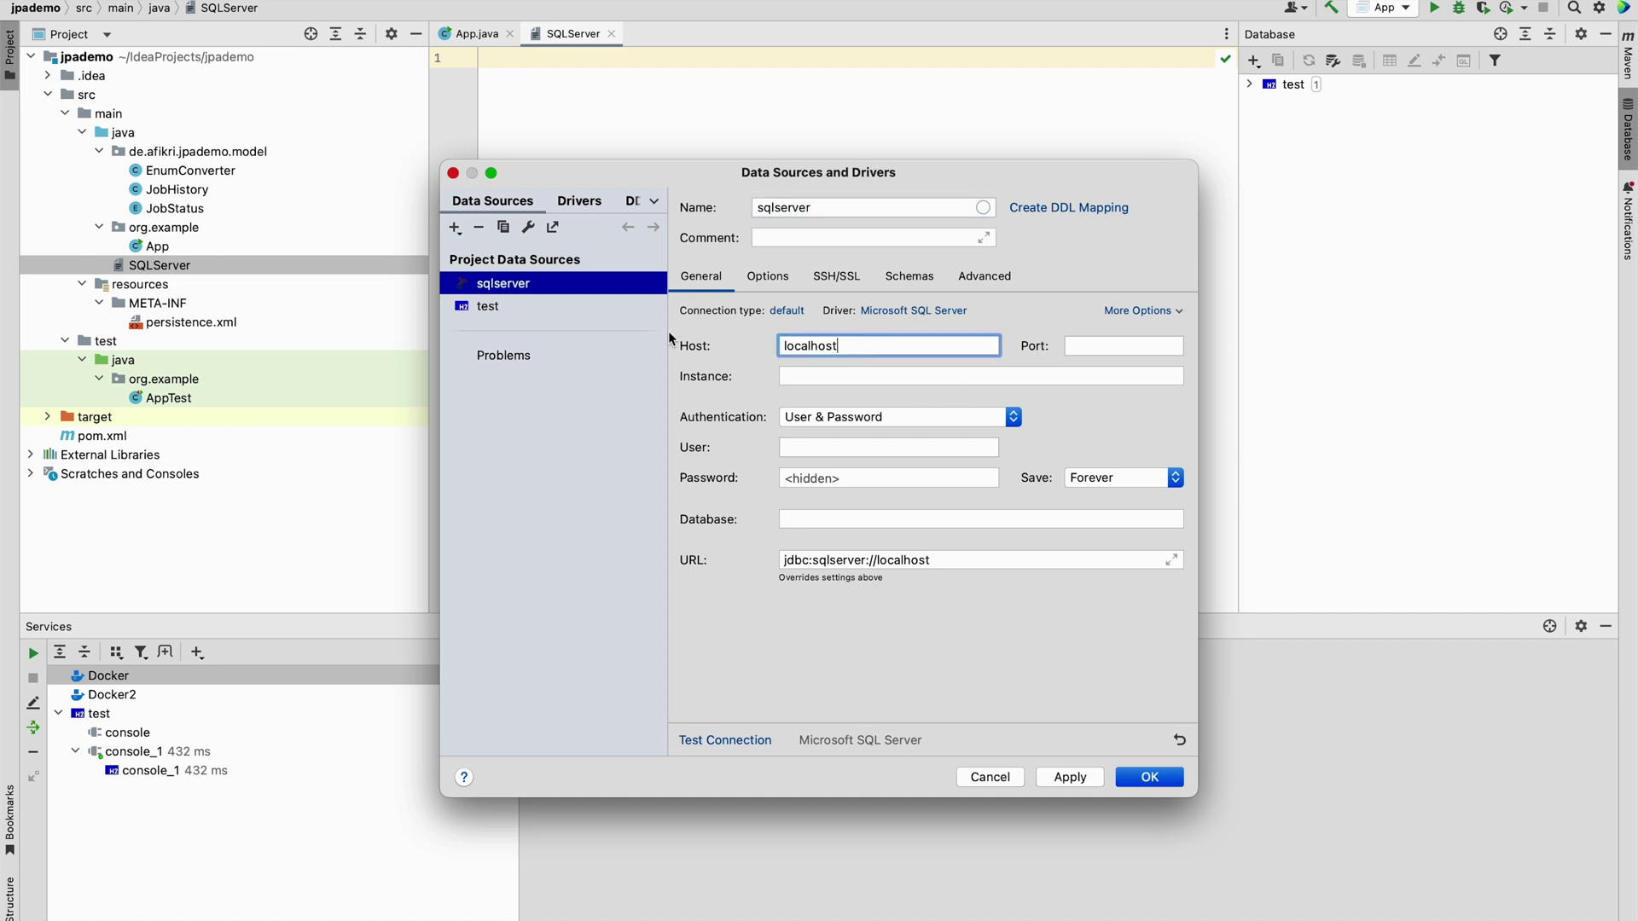
{"action": "double_click", "coordinate": [817, 347]}
{"action": "type", "text": "192.168.178"}
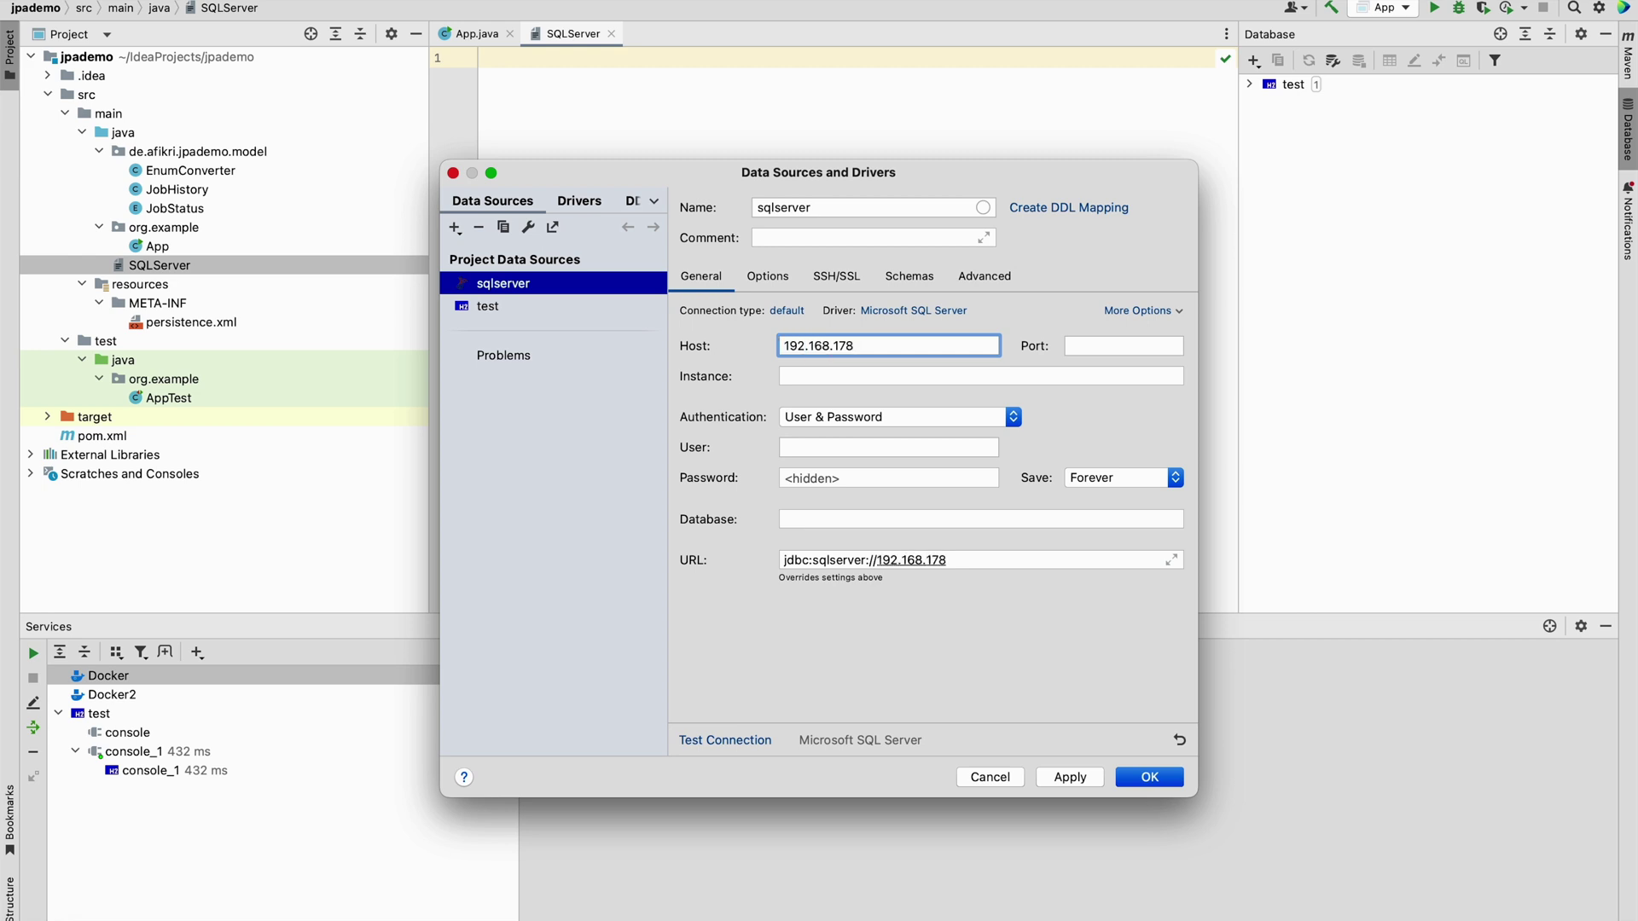
{"action": "type", "text": ".77"}
{"action": "left_click", "coordinate": [1123, 345]}
{"action": "type", "text": "14"}
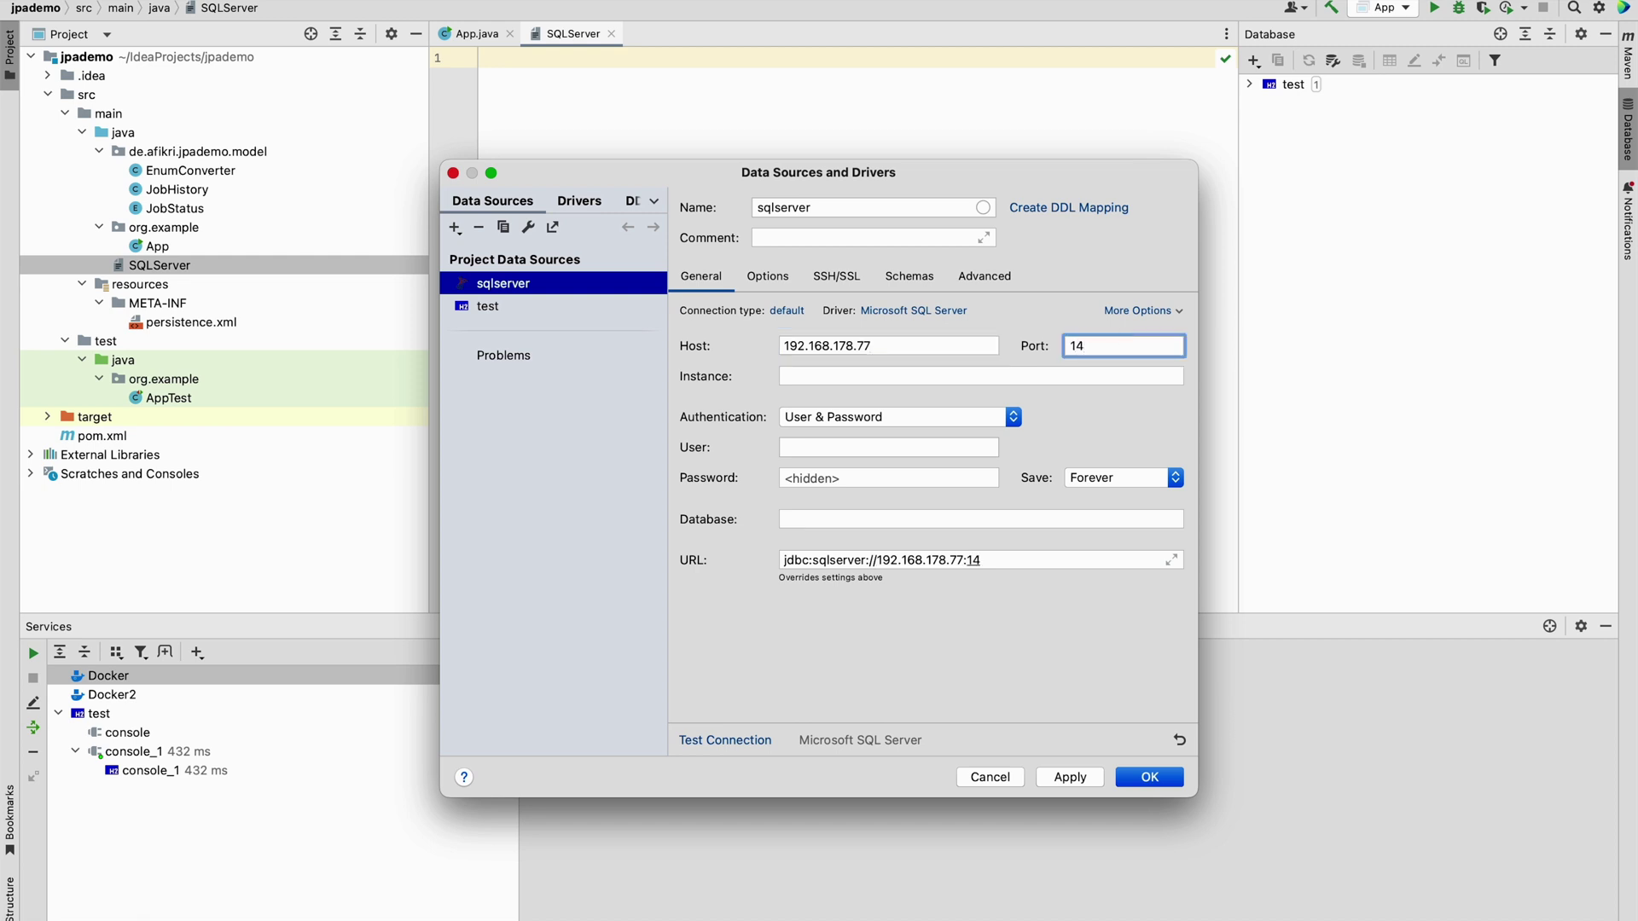
{"action": "type", "text": "33"}
Enter the database user name and password, then test the connection
{"action": "left_click", "coordinate": [838, 446]}
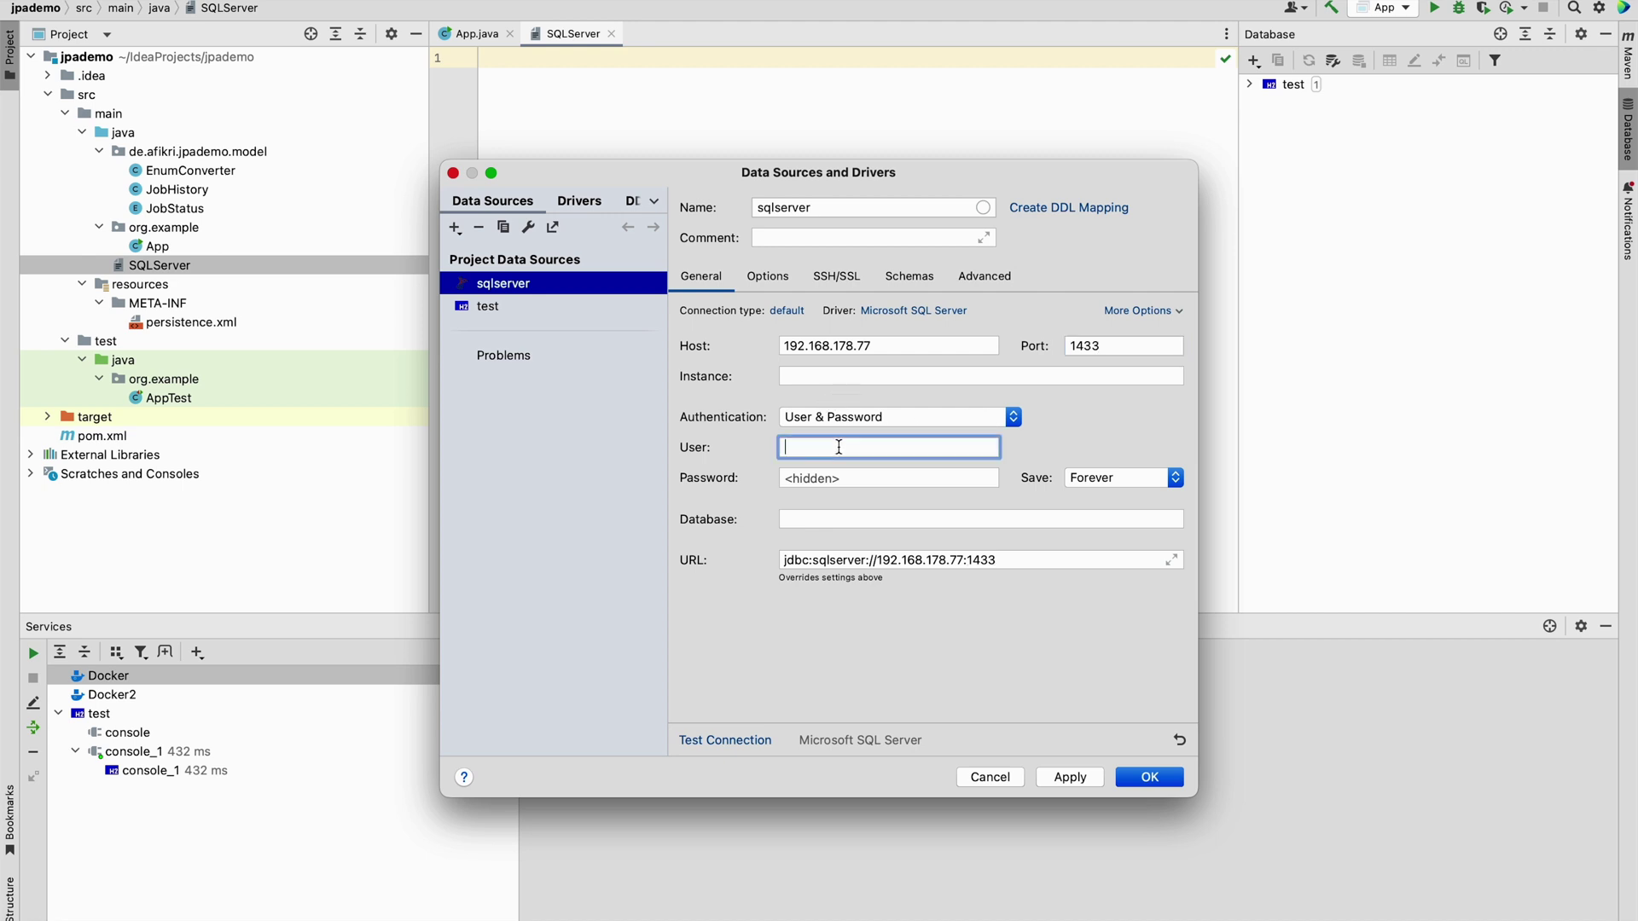
{"action": "type", "text": "demo_user"}
{"action": "key", "text": "Tab"}
{"action": "type", "text": "•••••••••"}
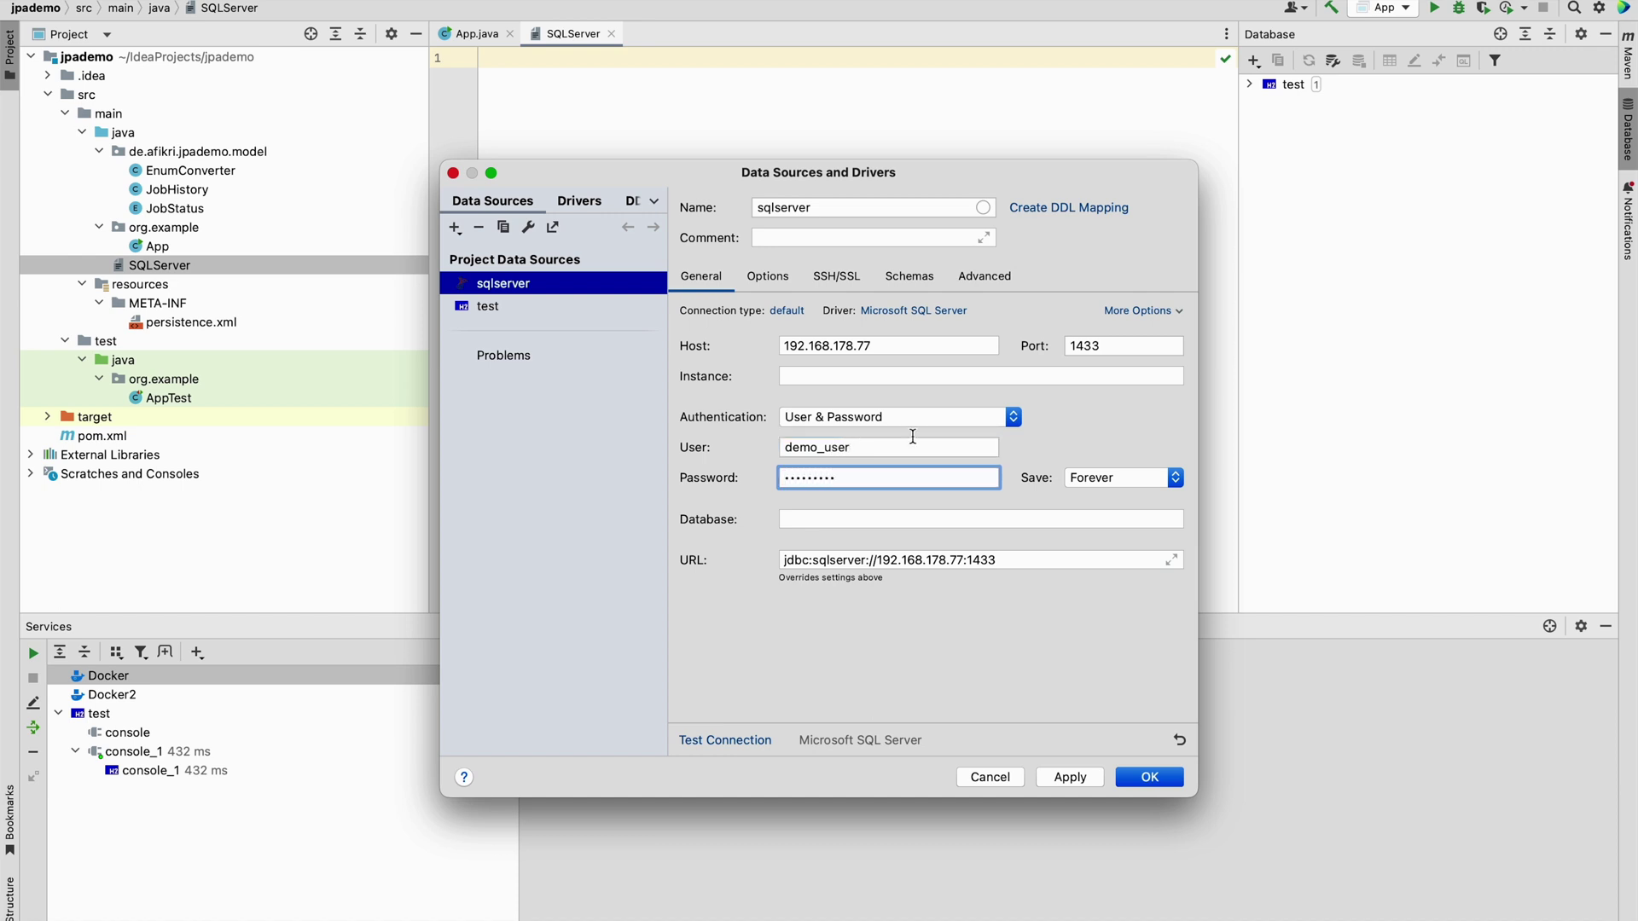
{"action": "left_click", "coordinate": [733, 741]}
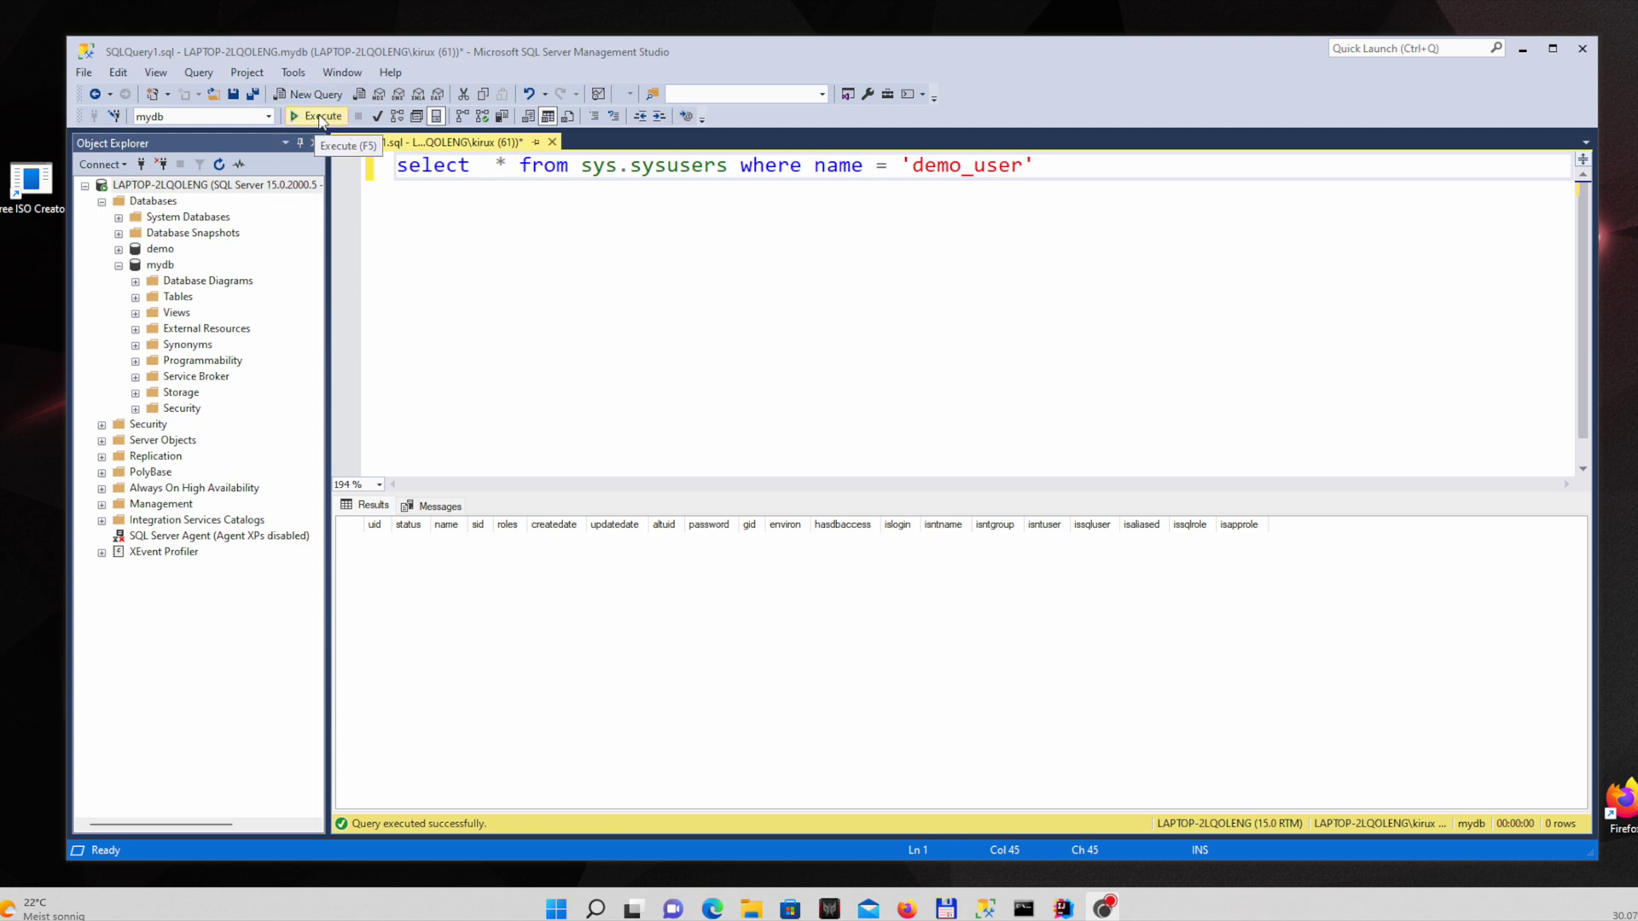
Re-run the sys.sysusers query so the Results grid shows 1 row
{"action": "left_click", "coordinate": [322, 117]}
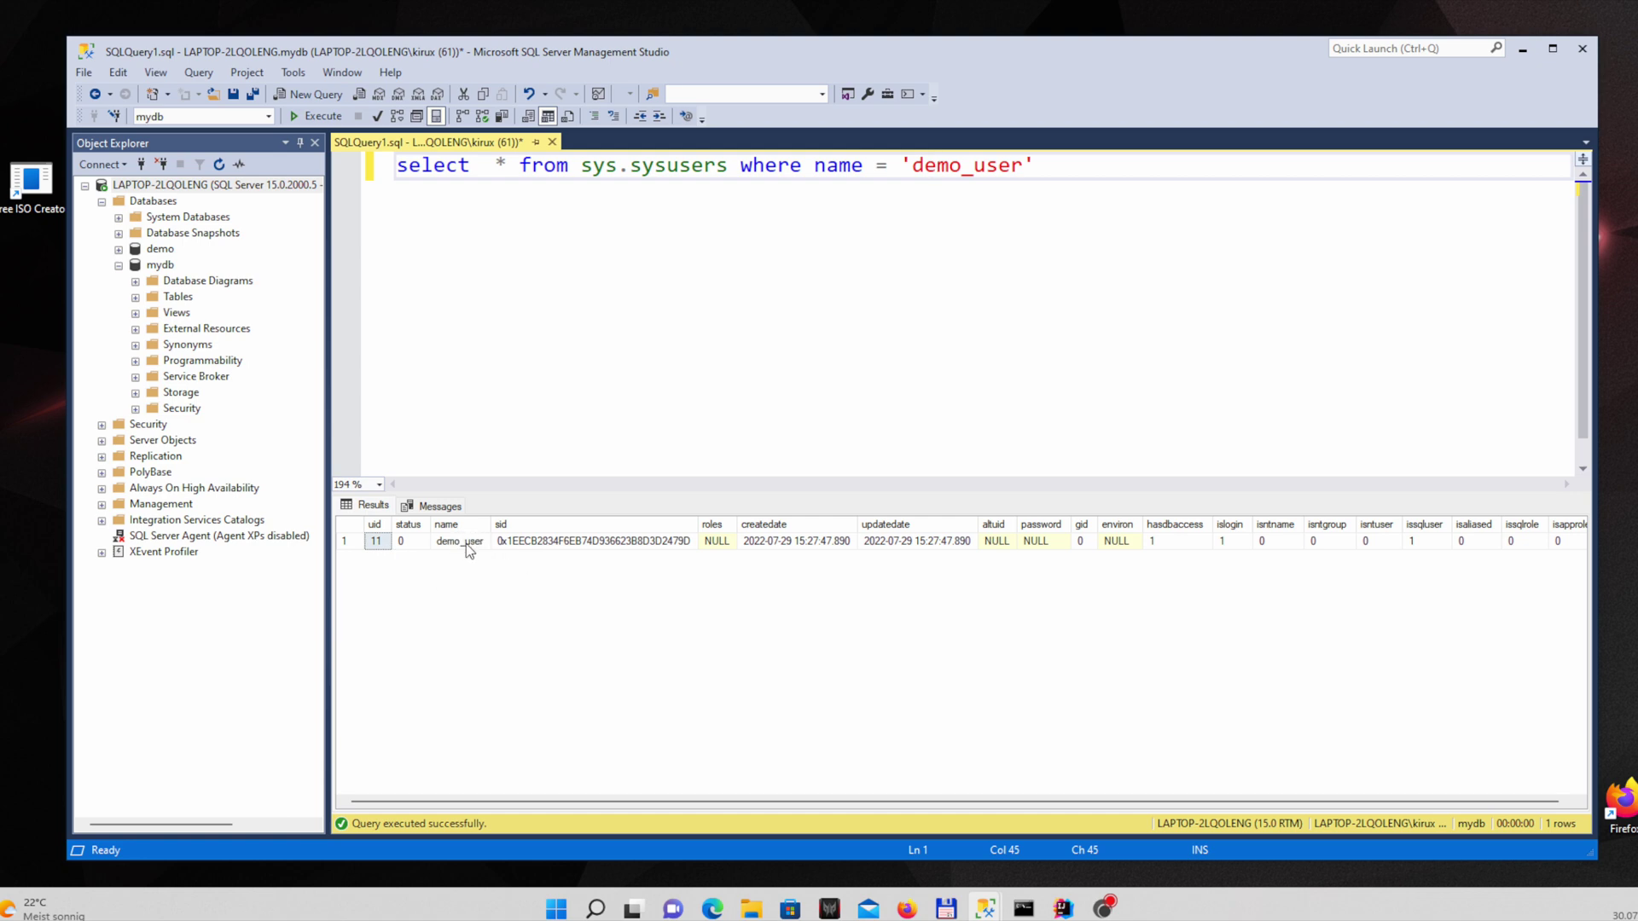
Search 'run' in the Start menu to open the Ausführen (Run) dialog
{"action": "left_click", "coordinate": [567, 911]}
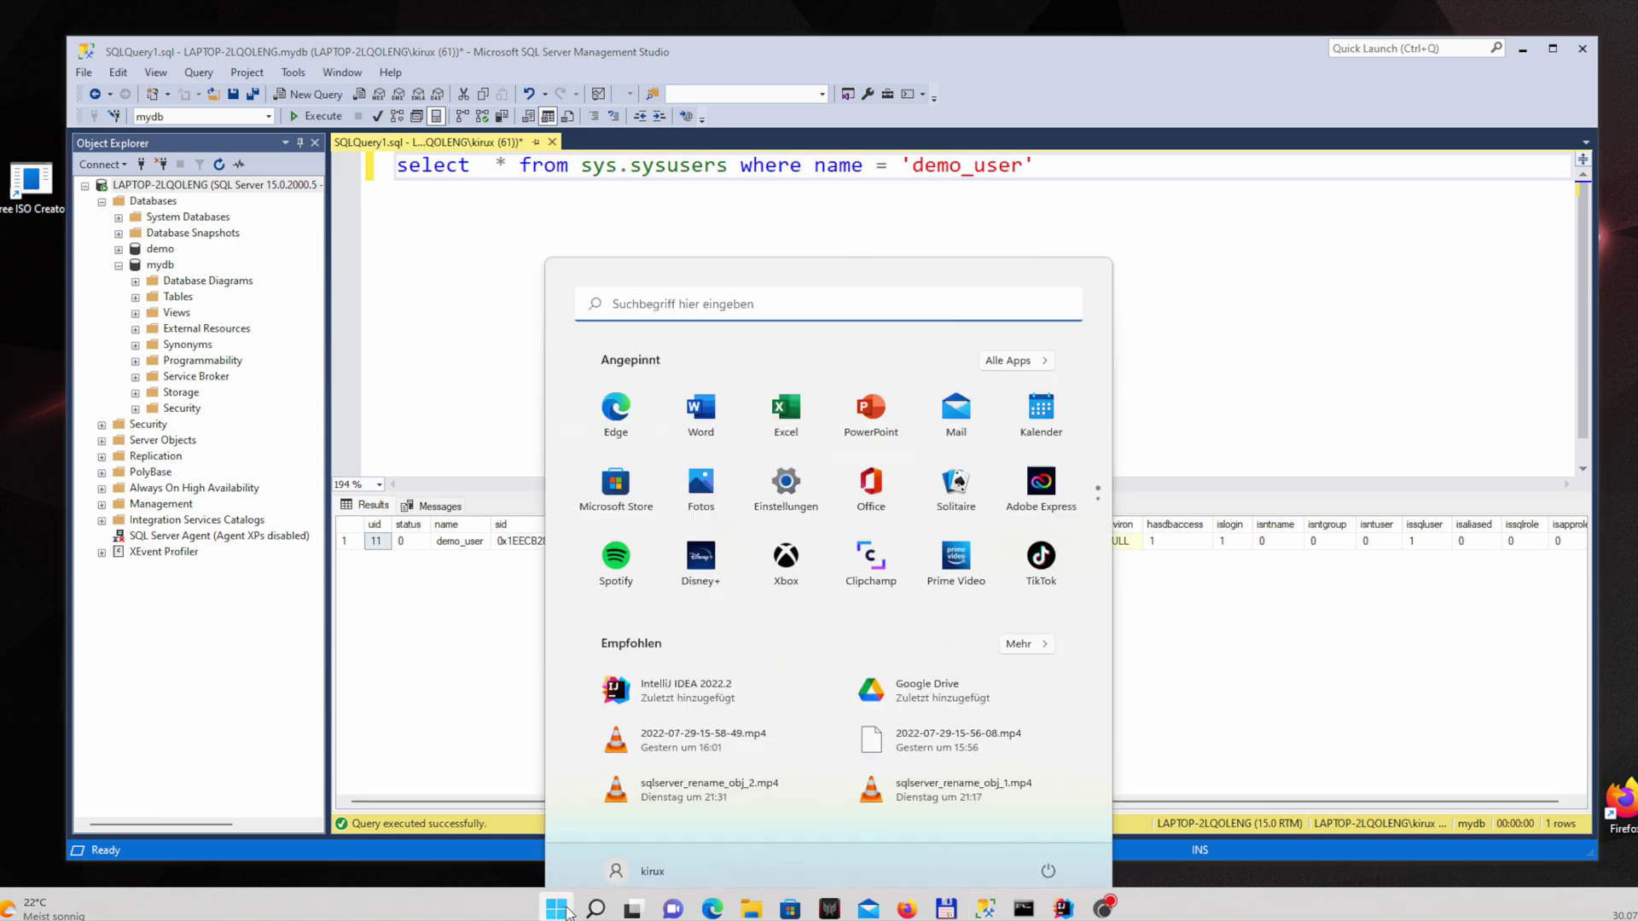
{"action": "left_click", "coordinate": [720, 284]}
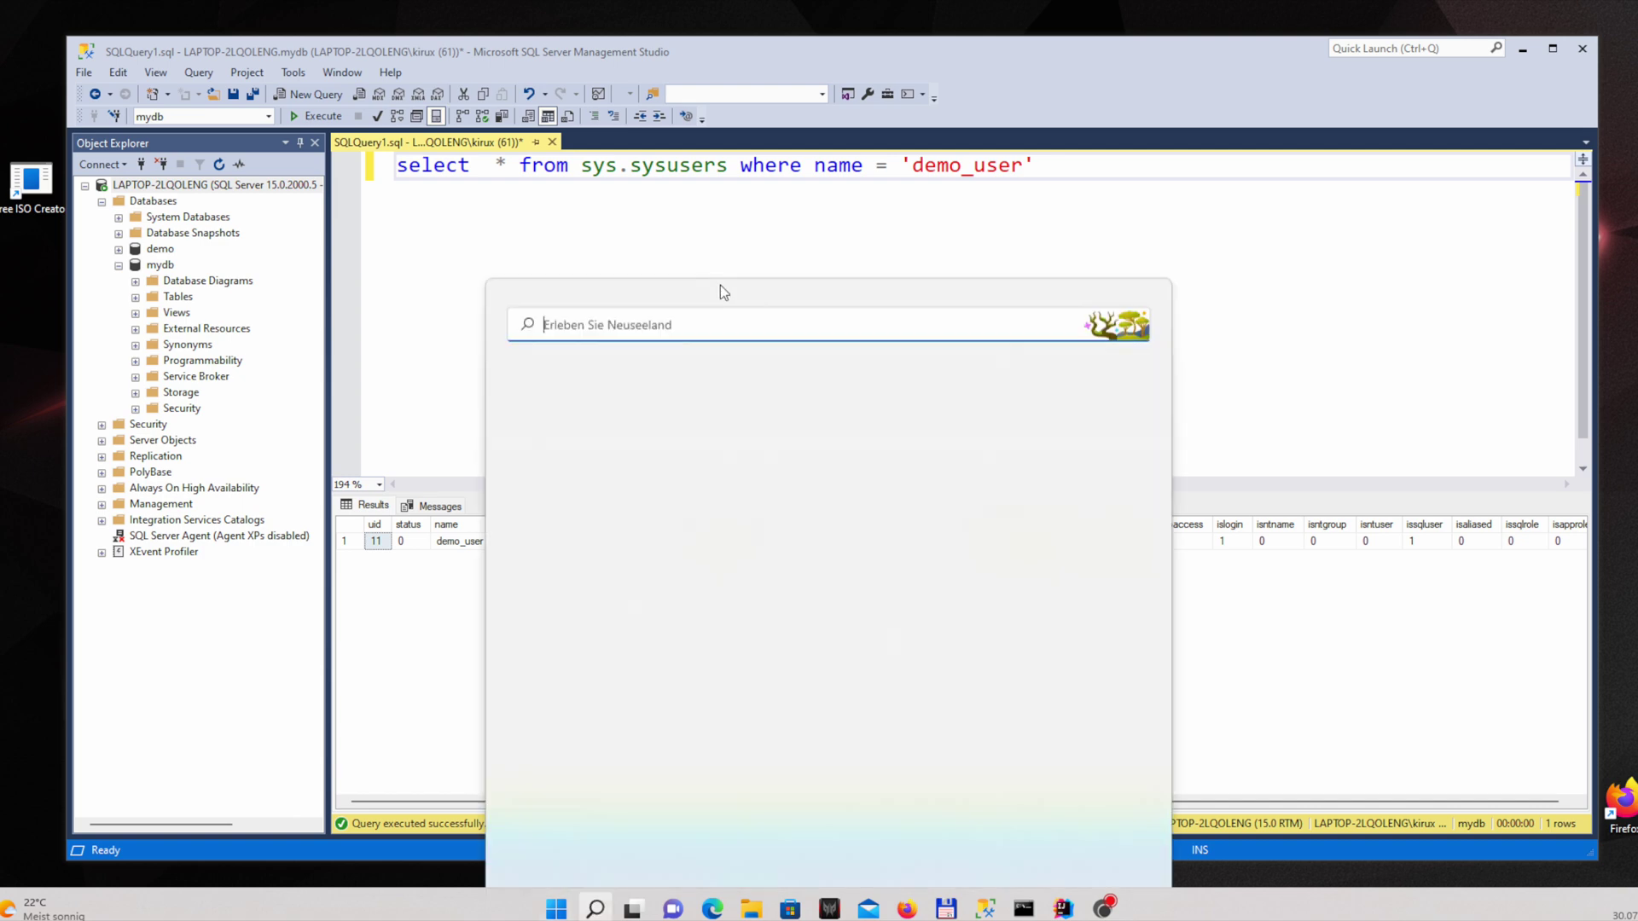
{"action": "type", "text": "run"}
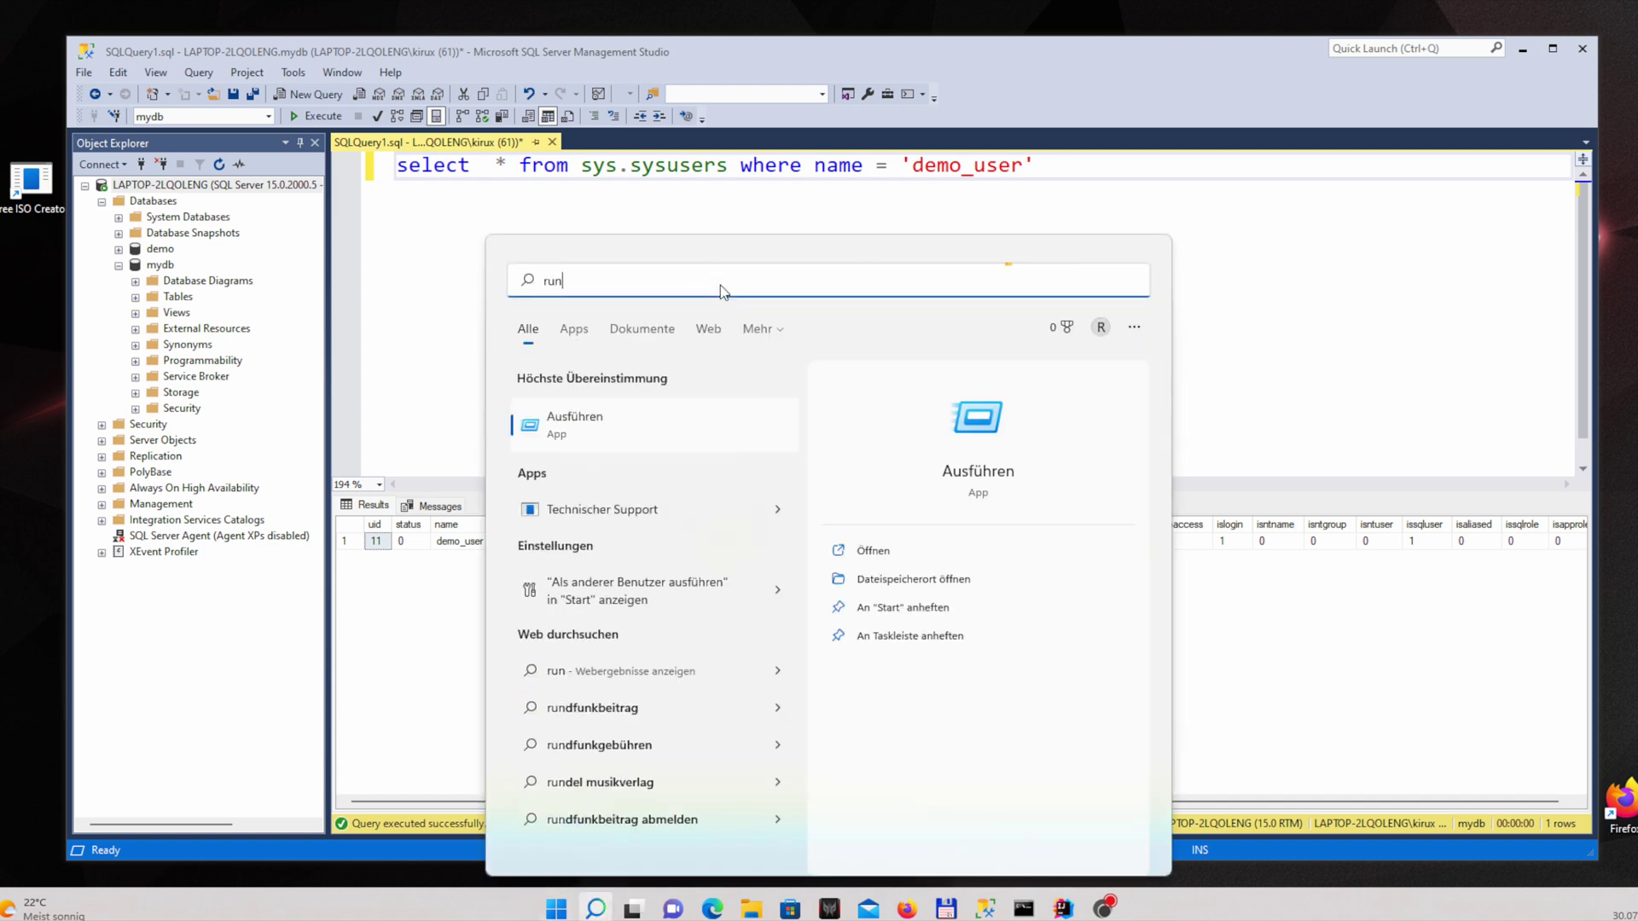
{"action": "key", "text": "Return"}
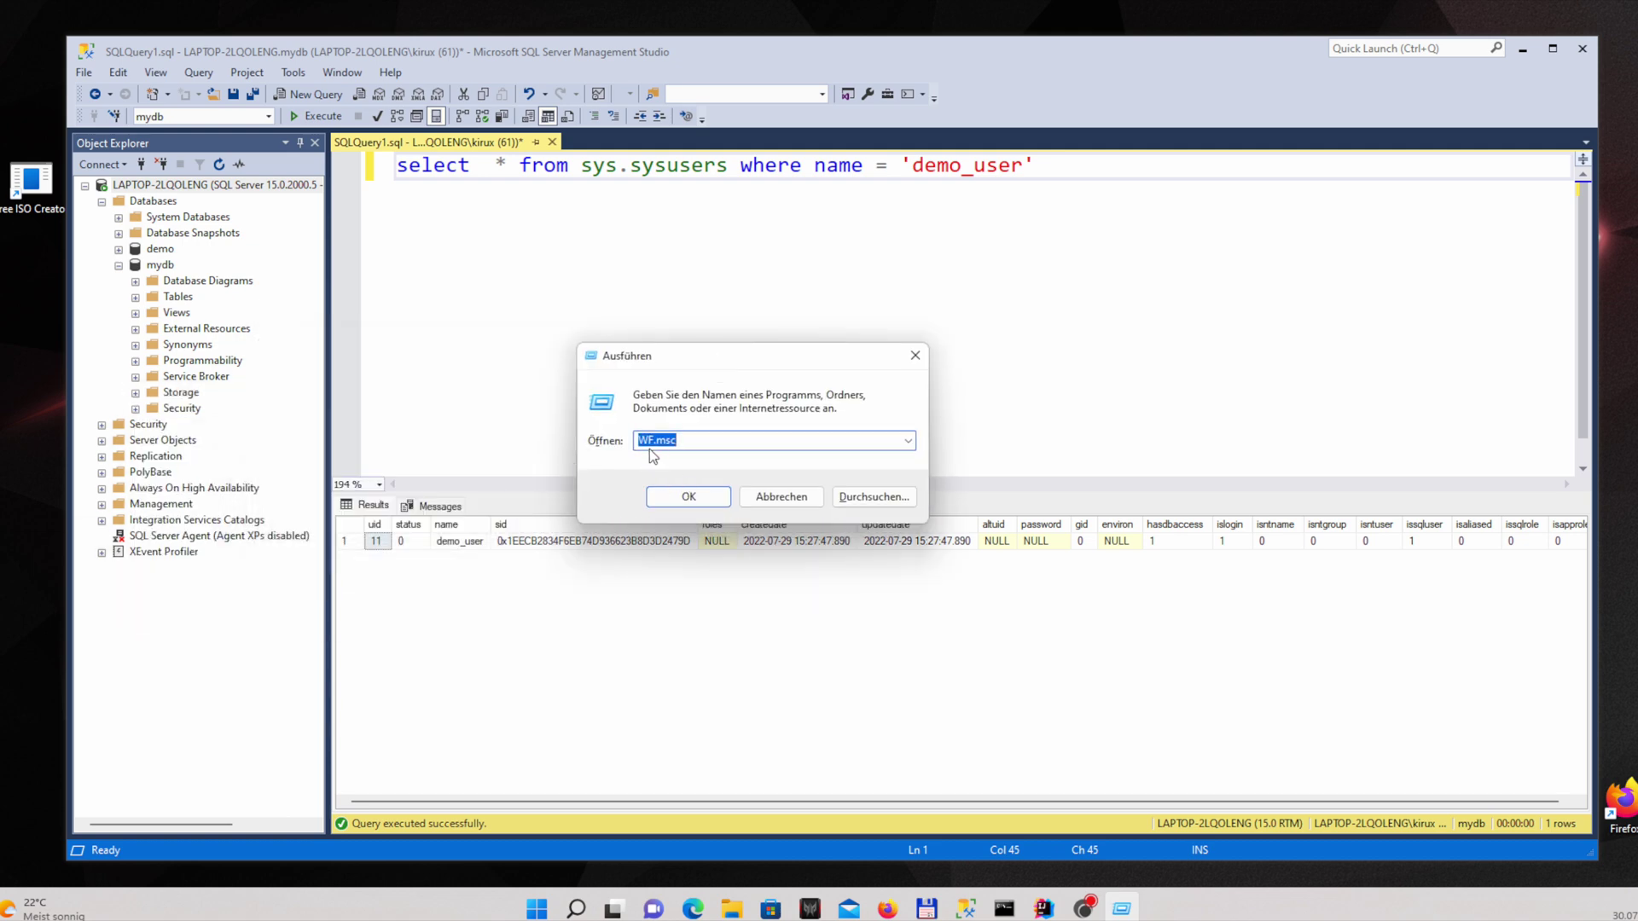
Launch the WF.msc firewall console and bring up the Eingehende Regeln (inbound rules) context menu
{"action": "left_click", "coordinate": [719, 498]}
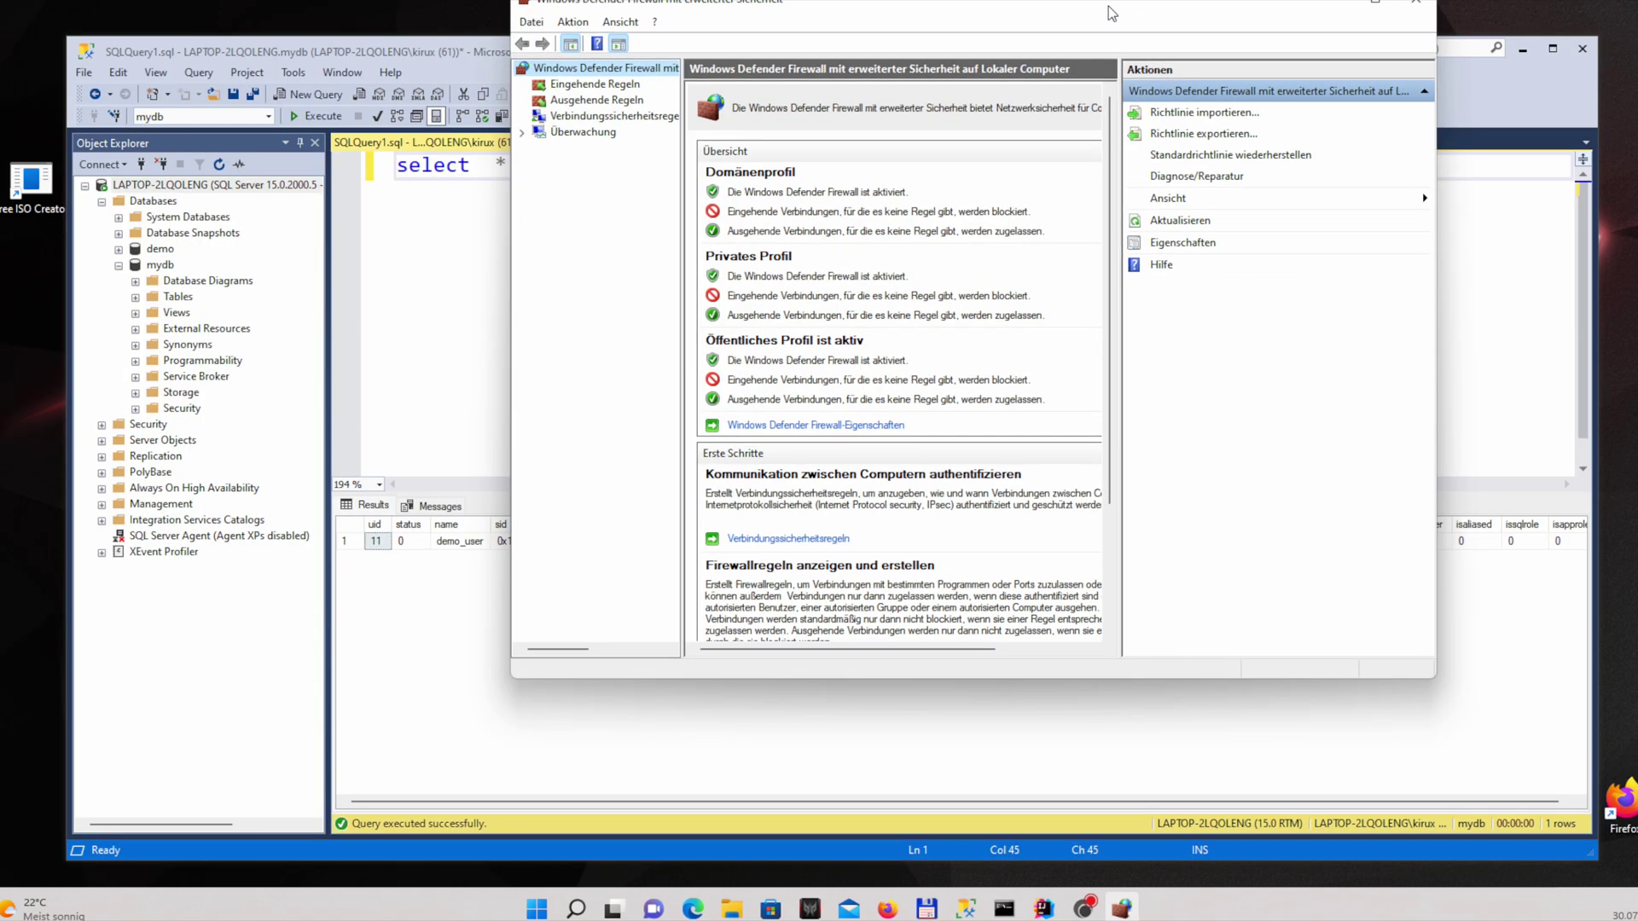
{"action": "left_click_drag", "start_coordinate": [1108, 6], "coordinate": [1092, 54]}
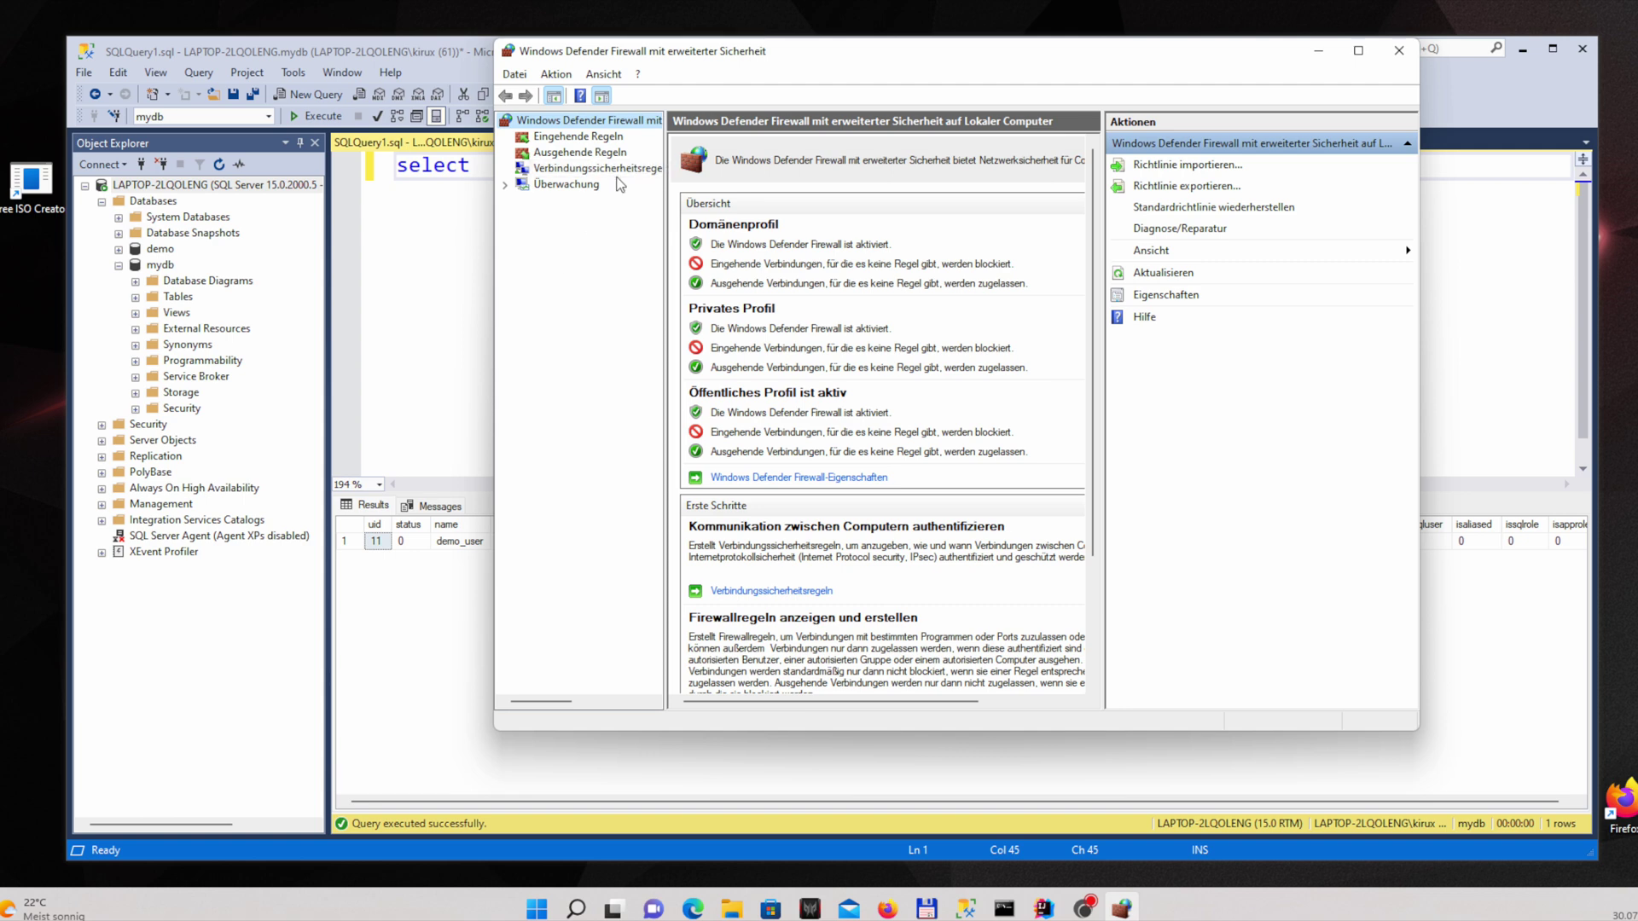
{"action": "left_click", "coordinate": [564, 140]}
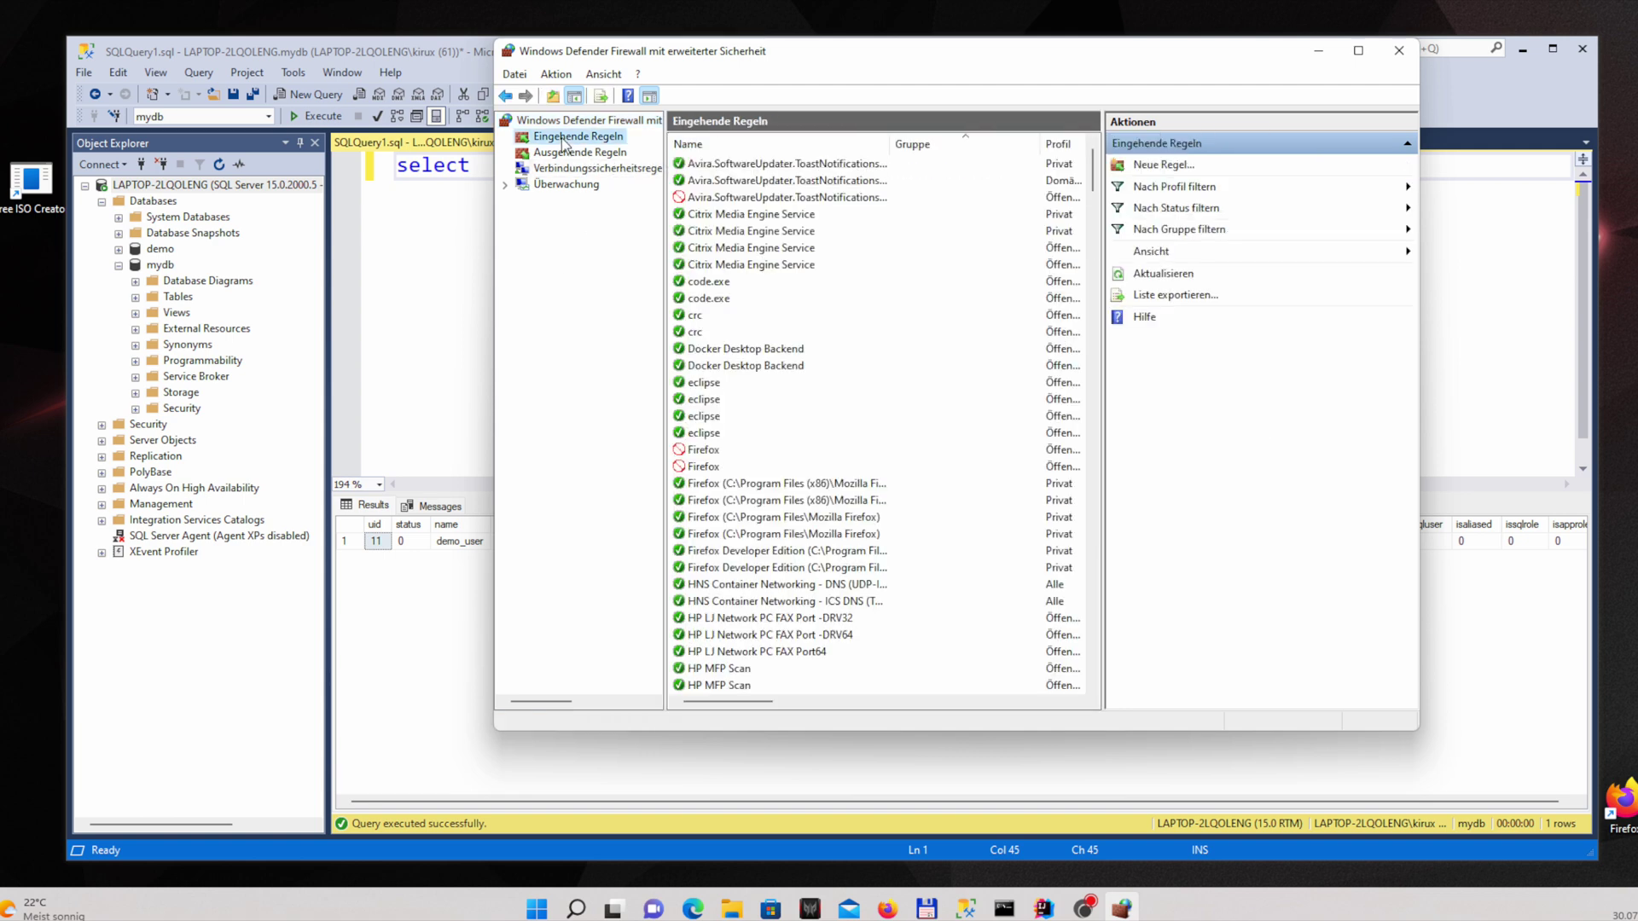
{"action": "right_click", "coordinate": [563, 143]}
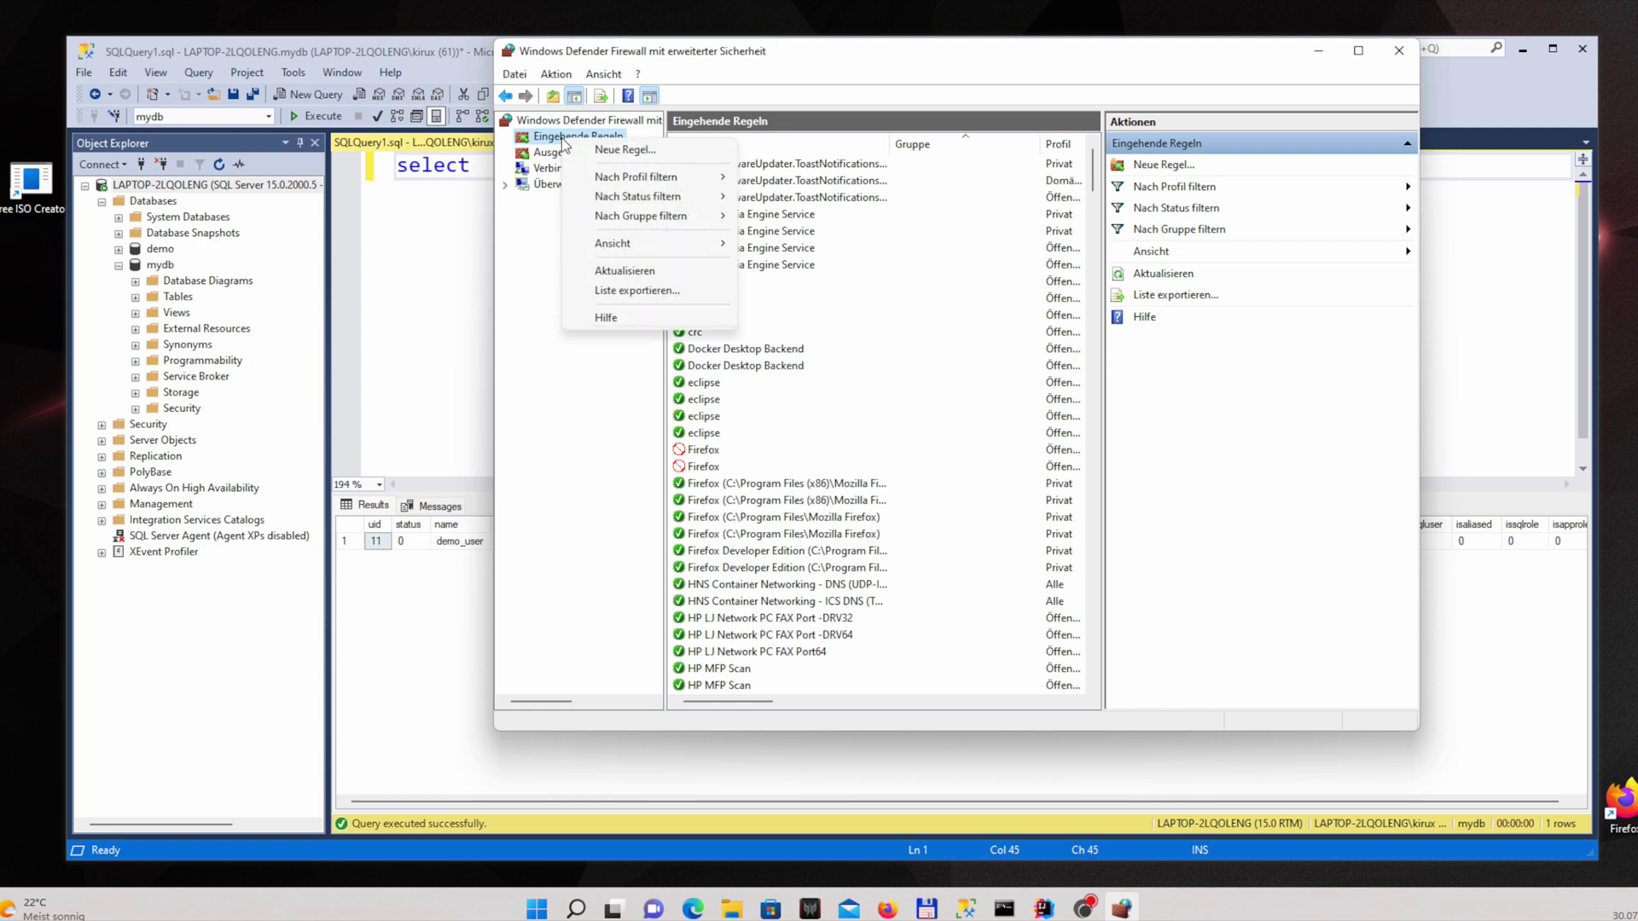
Create a Port rule allowing TCP 1433 on all profiles, named sqlserver_port_1433
{"action": "left_click", "coordinate": [621, 151]}
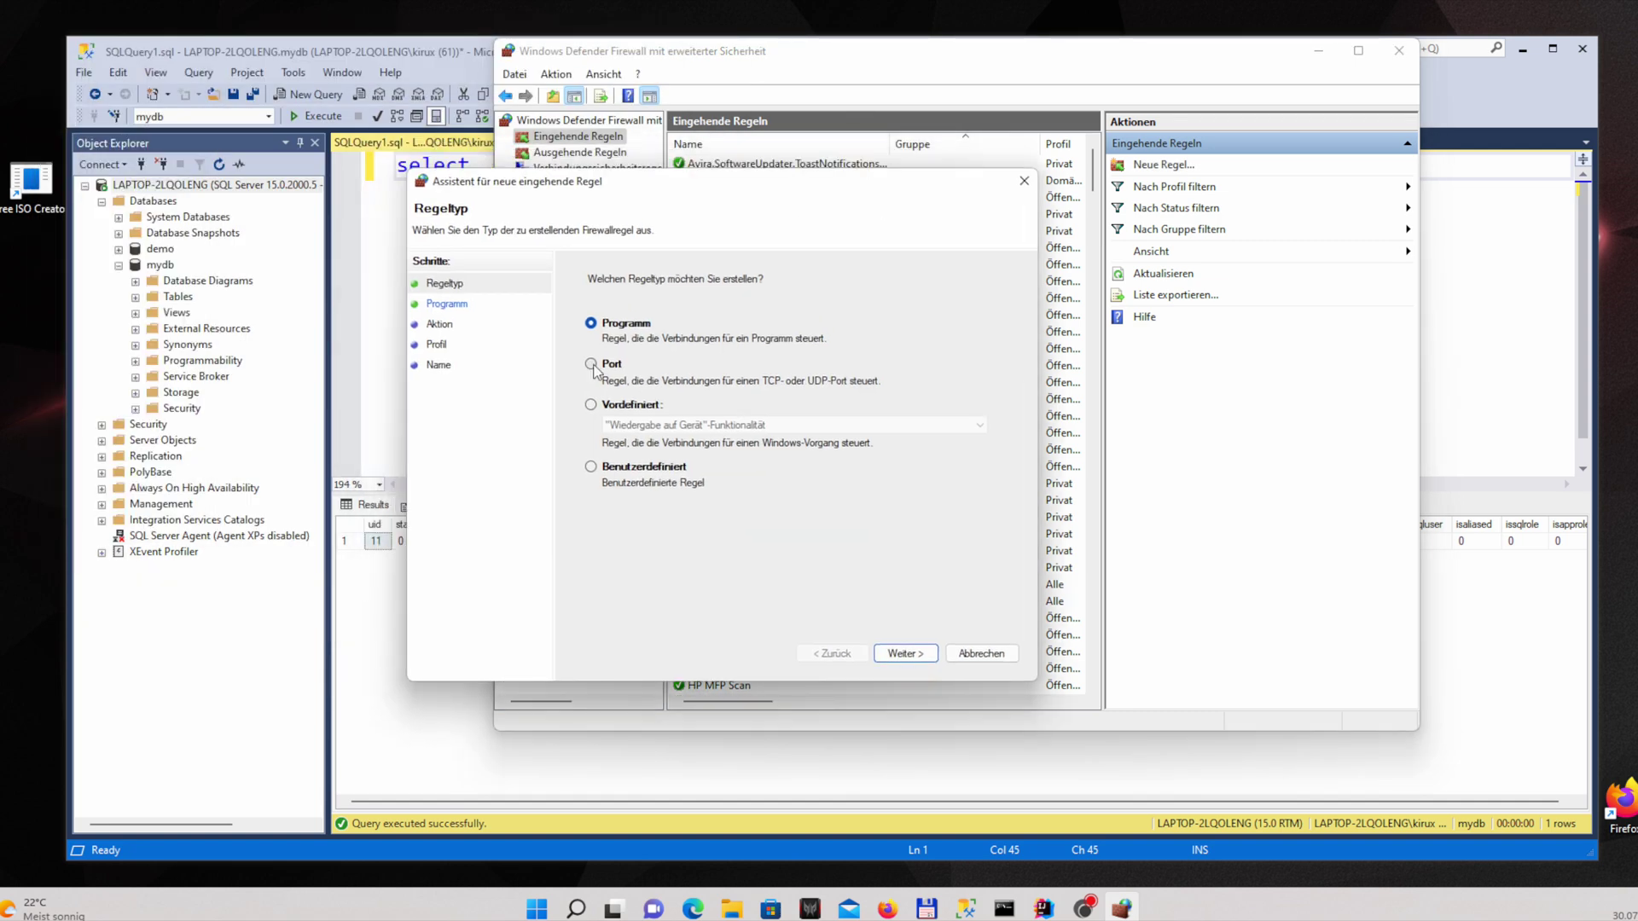
{"action": "left_click", "coordinate": [591, 365]}
{"action": "left_click", "coordinate": [905, 653]}
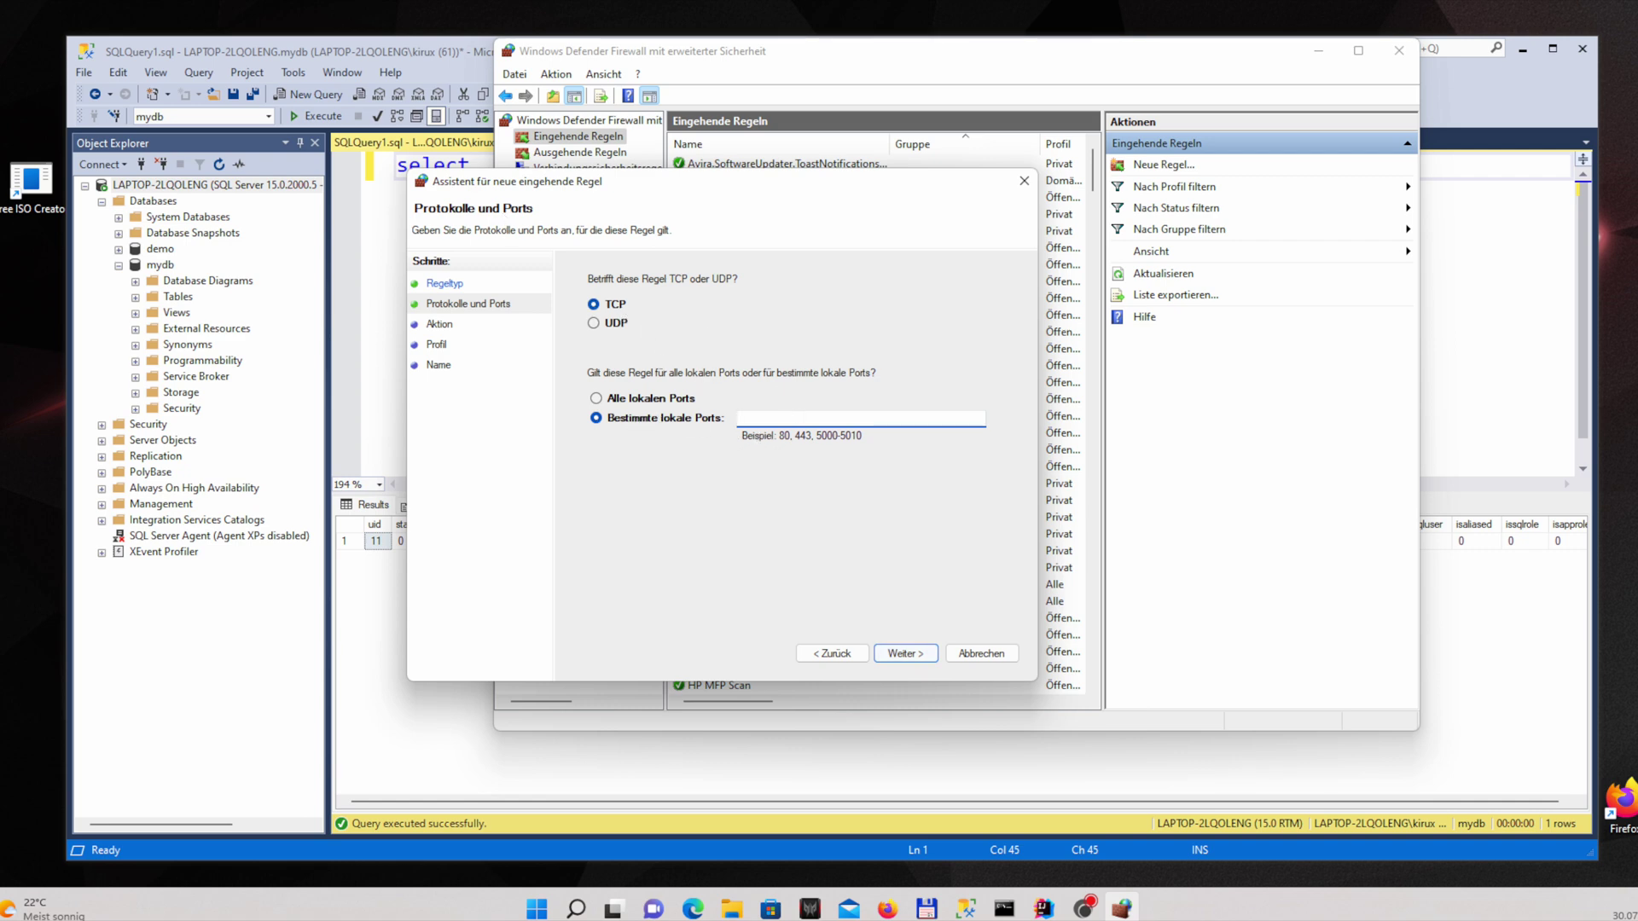
{"action": "type", "text": "1433"}
{"action": "left_click", "coordinate": [901, 657]}
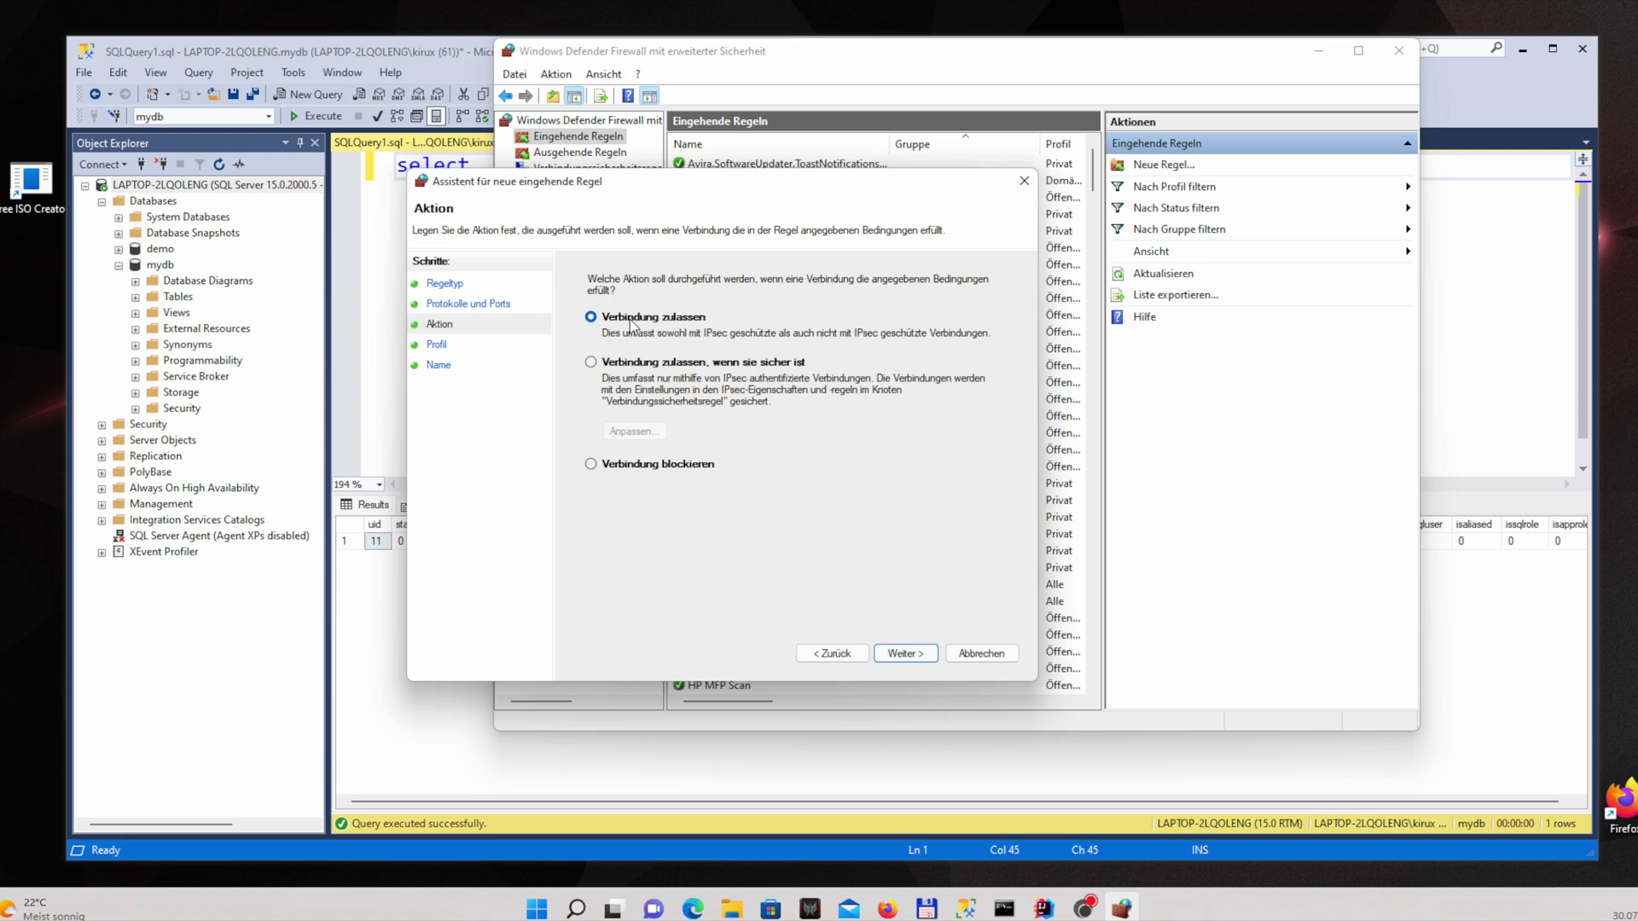
{"action": "left_click", "coordinate": [908, 655]}
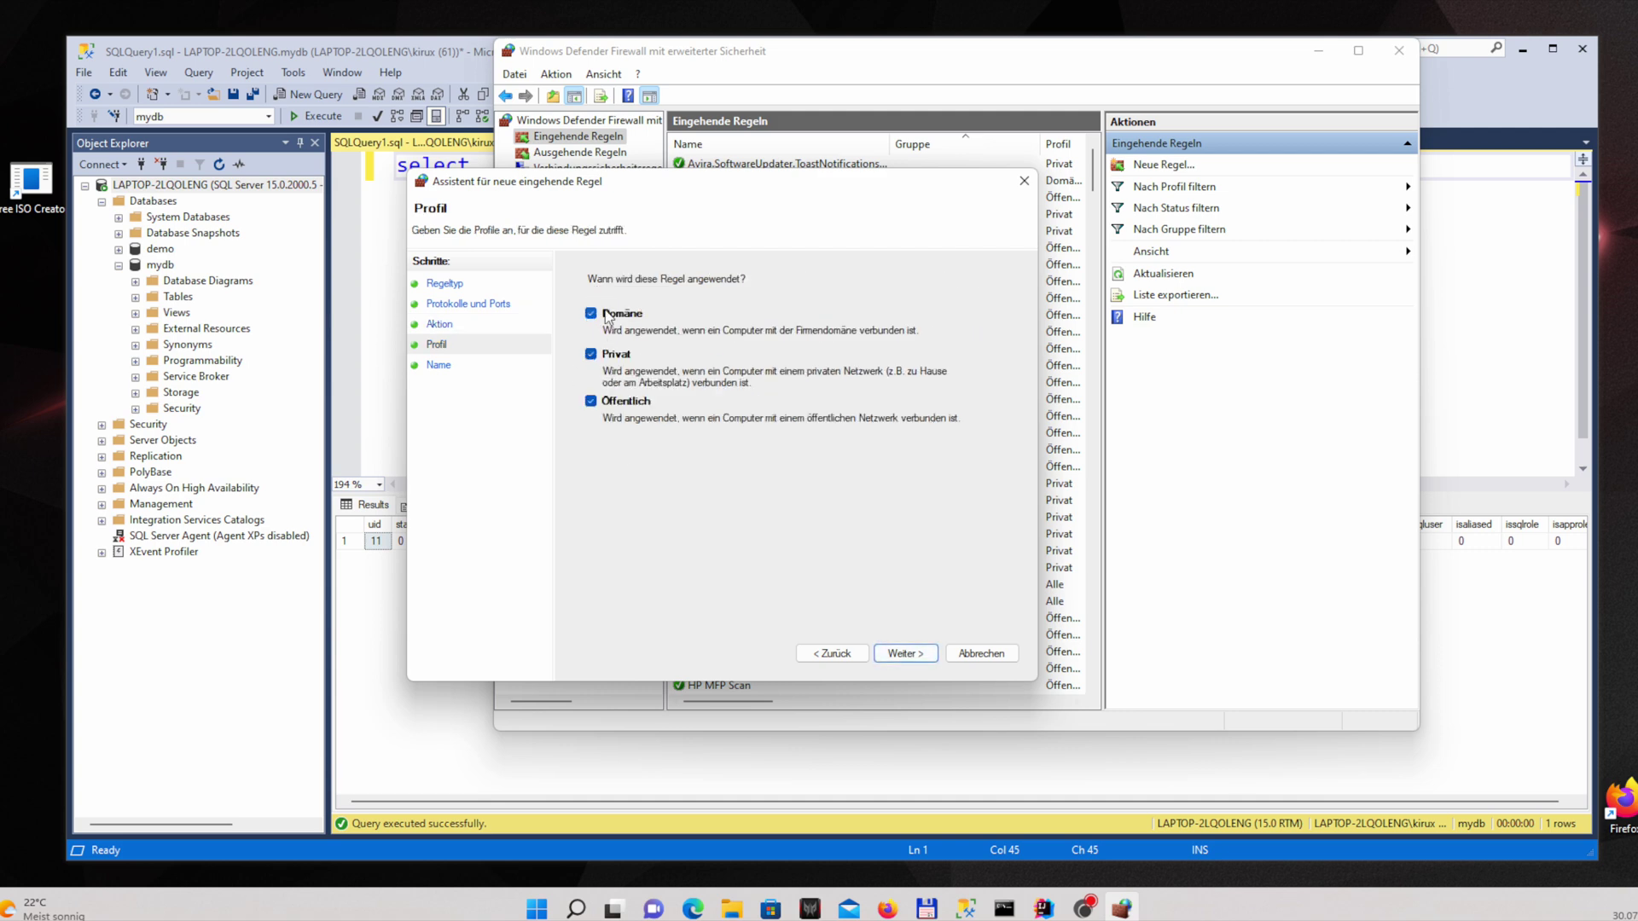
{"action": "left_click", "coordinate": [909, 653]}
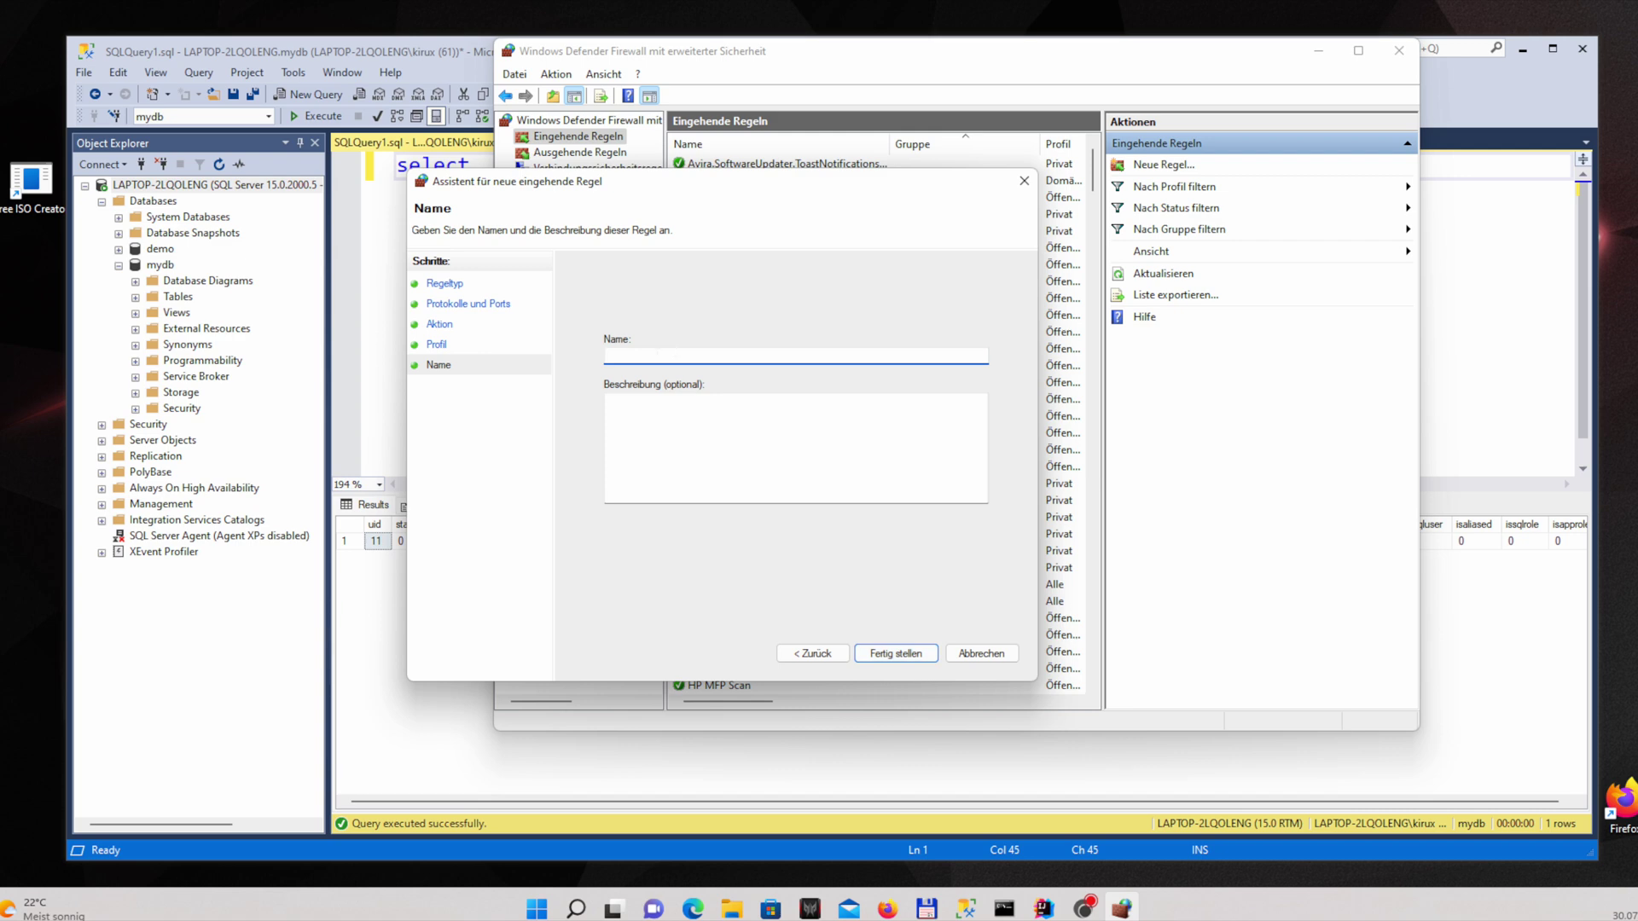
{"action": "type", "text": "sqlserver_port_1433"}
{"action": "left_click", "coordinate": [903, 654]}
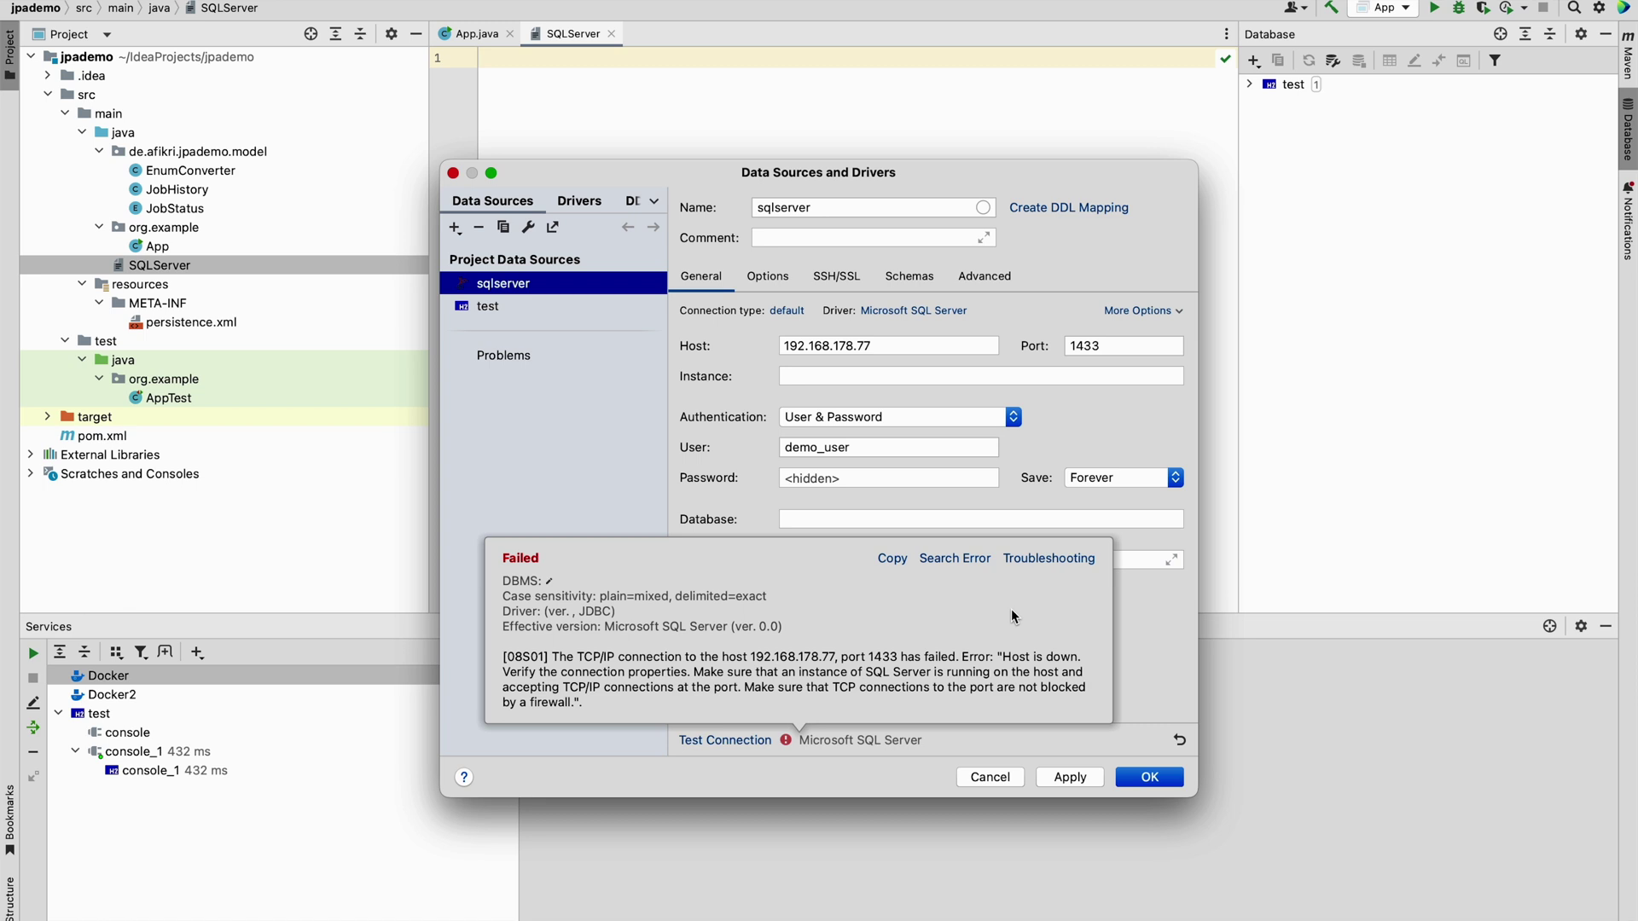
Retest the sqlserver connection until it succeeds, then re-enter the user's password
{"action": "left_click", "coordinate": [736, 742]}
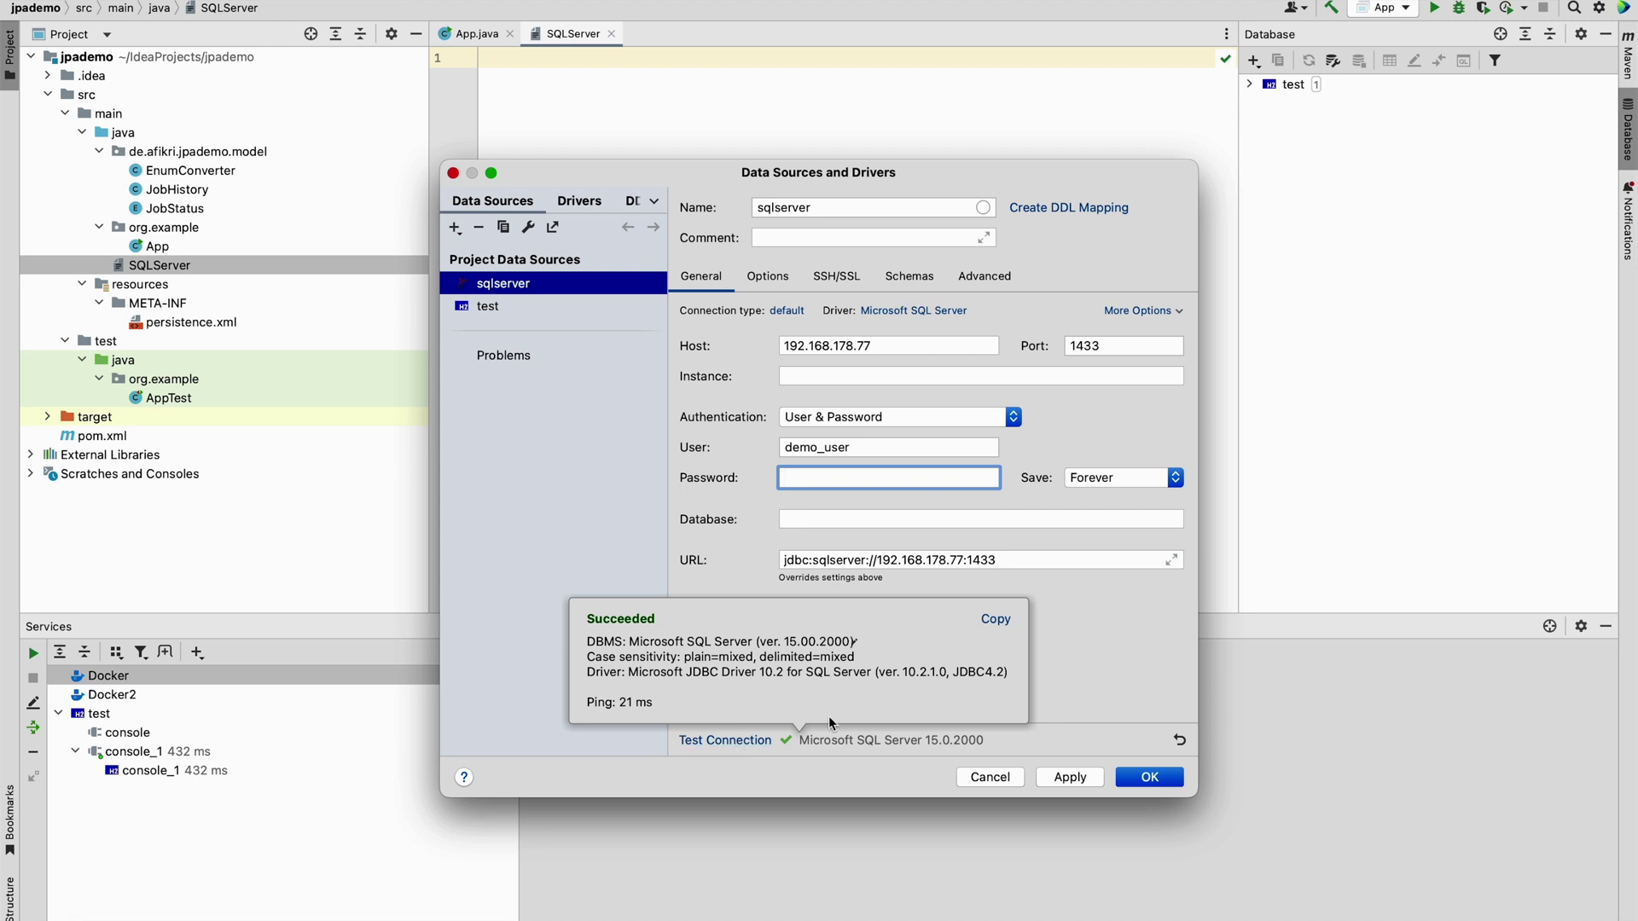
{"action": "left_click", "coordinate": [829, 481]}
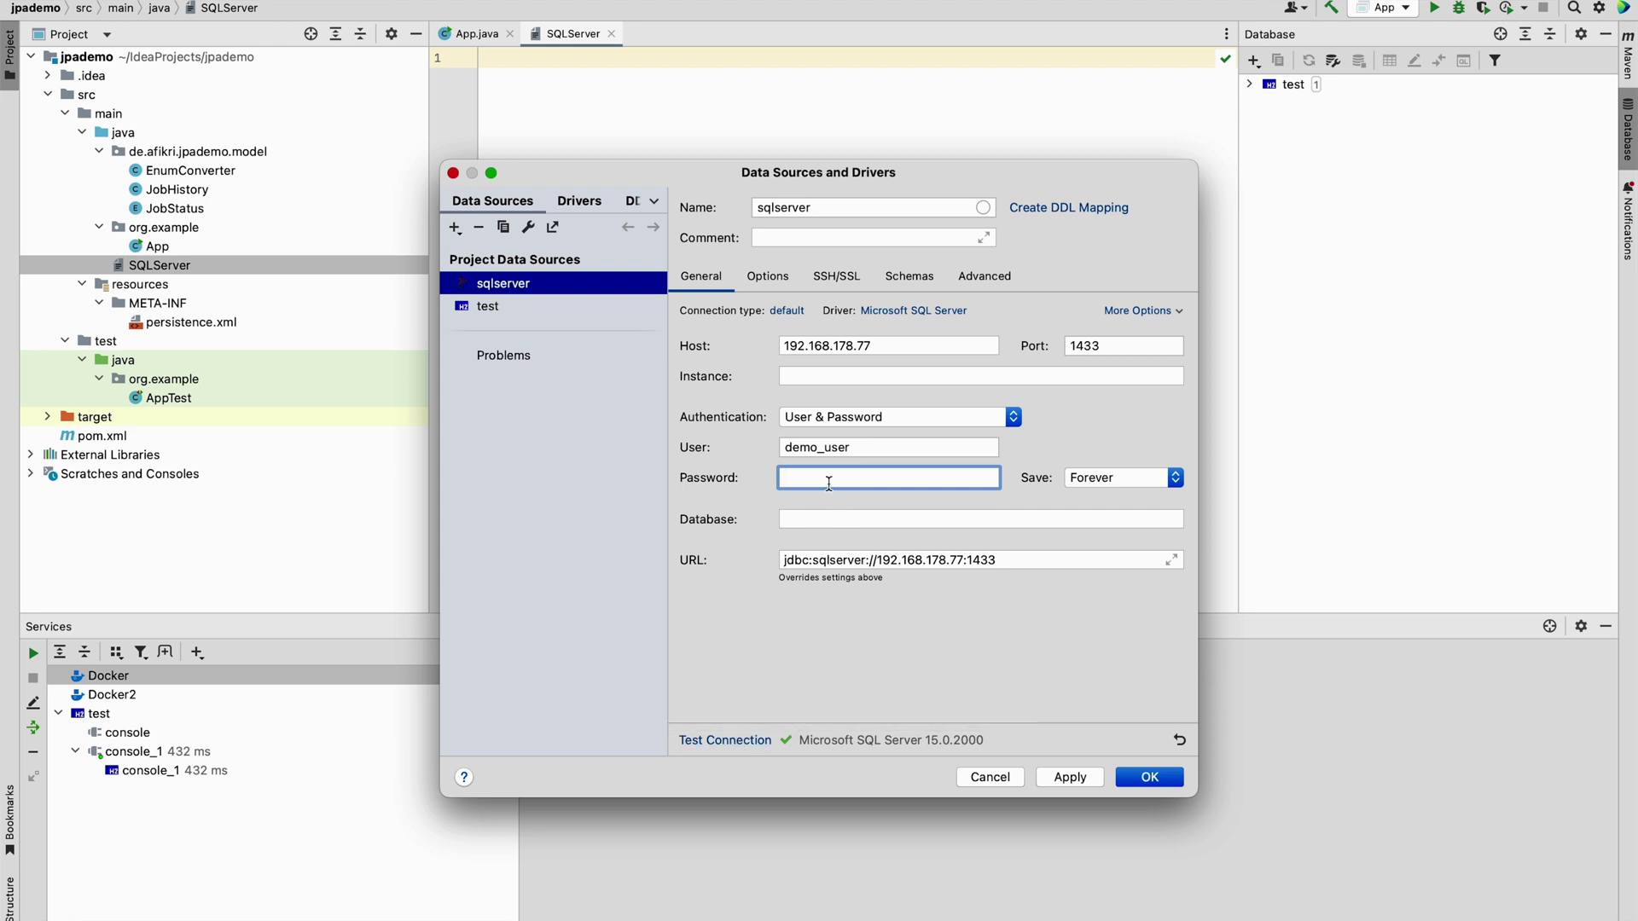
{"action": "type", "text": "•••••••••"}
Save the sqlserver data source and open a new Query Console for it
{"action": "left_click", "coordinate": [1145, 777]}
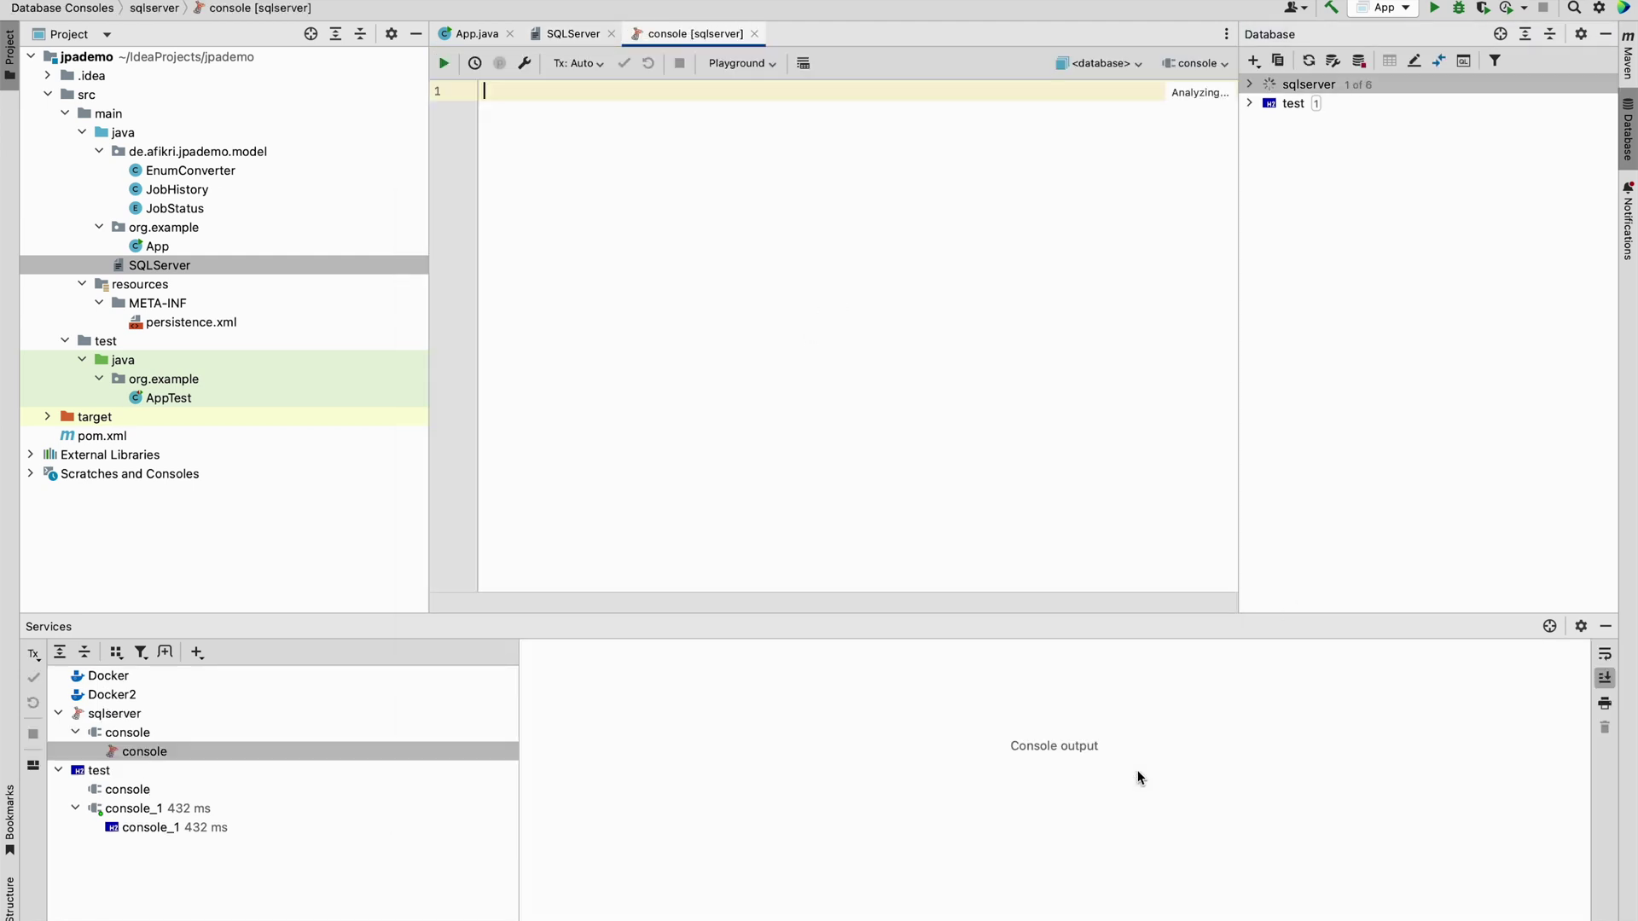
{"action": "right_click", "coordinate": [1319, 86]}
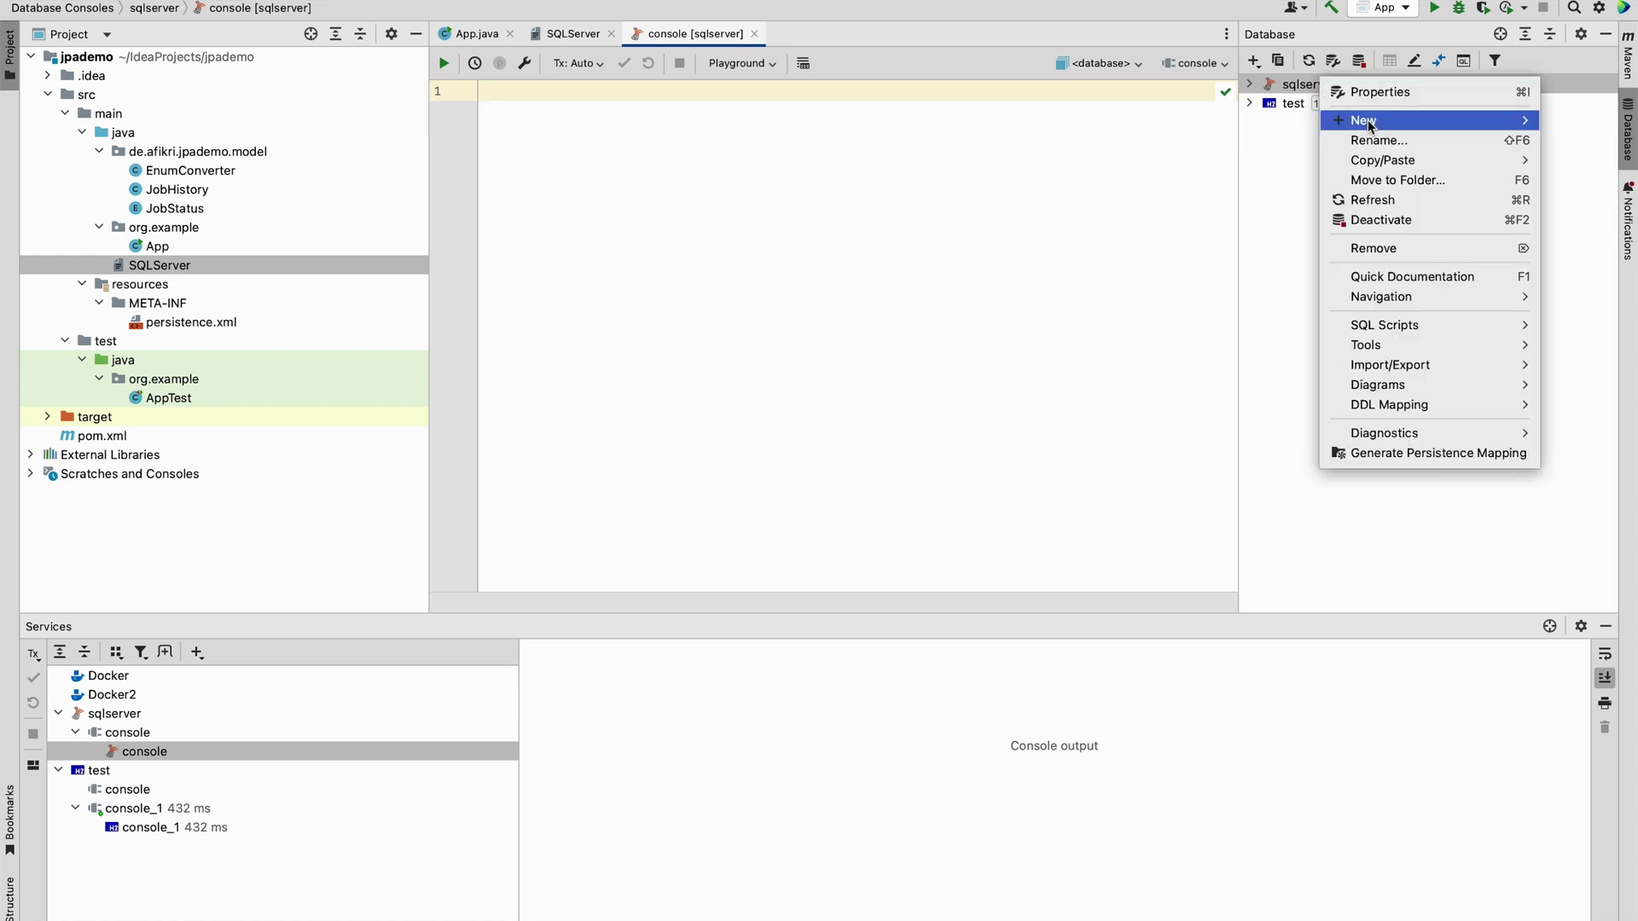
{"action": "mouse_move", "coordinate": [1356, 120]}
{"action": "left_click", "coordinate": [1254, 120]}
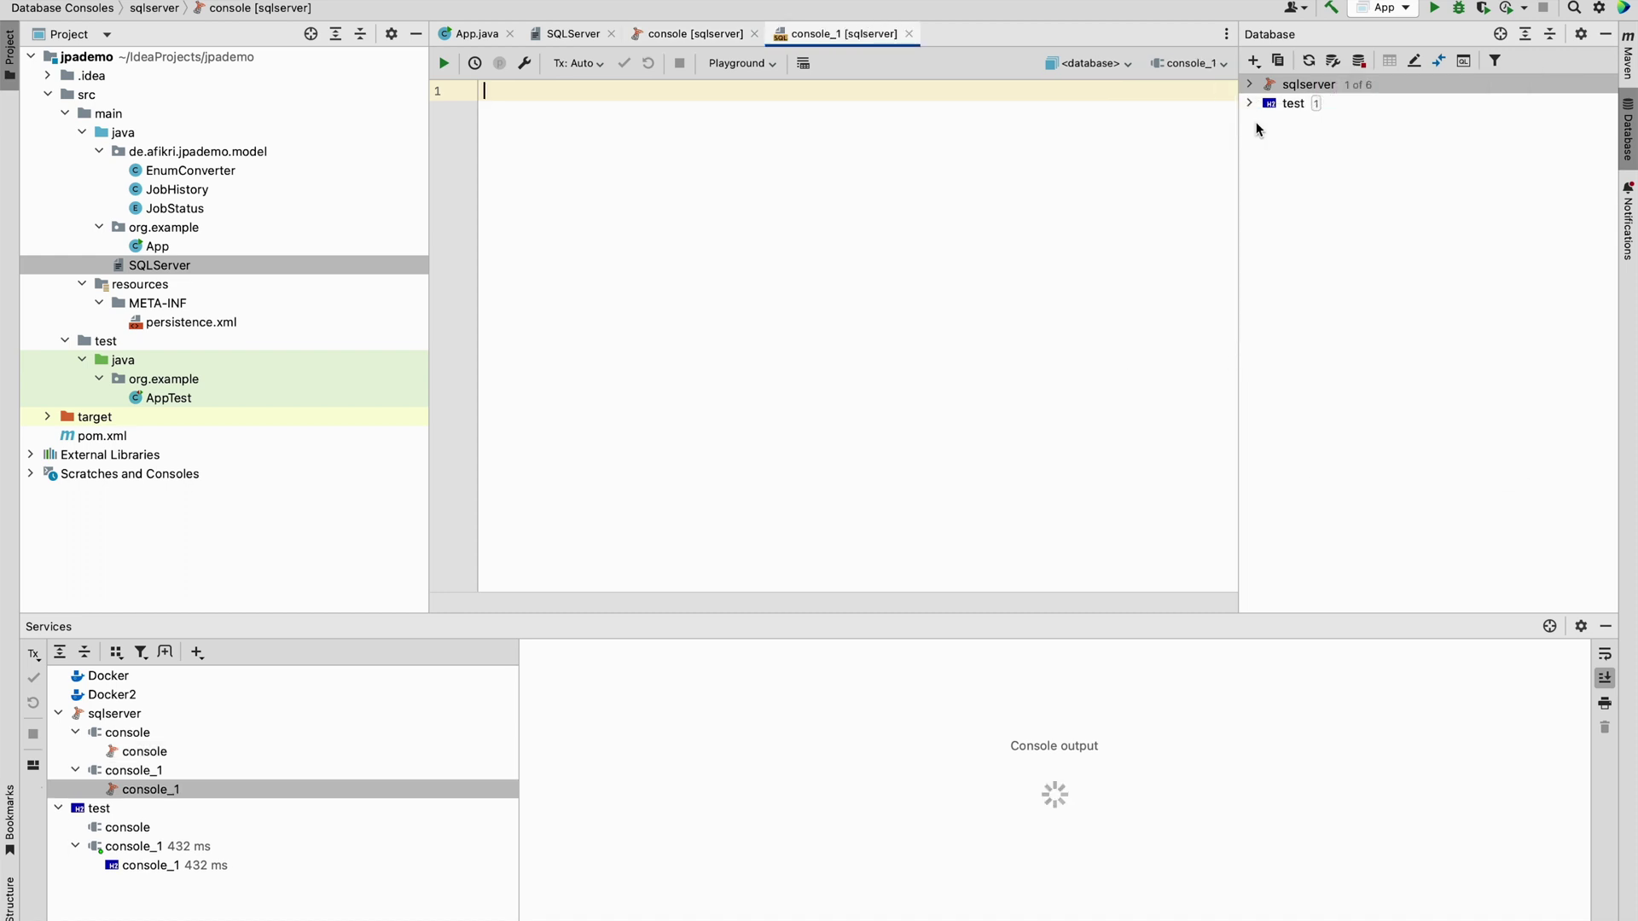
Run select * from INFORMATION_SCHEMA.tables, returning 5 rows from master
{"action": "type", "text": "se"}
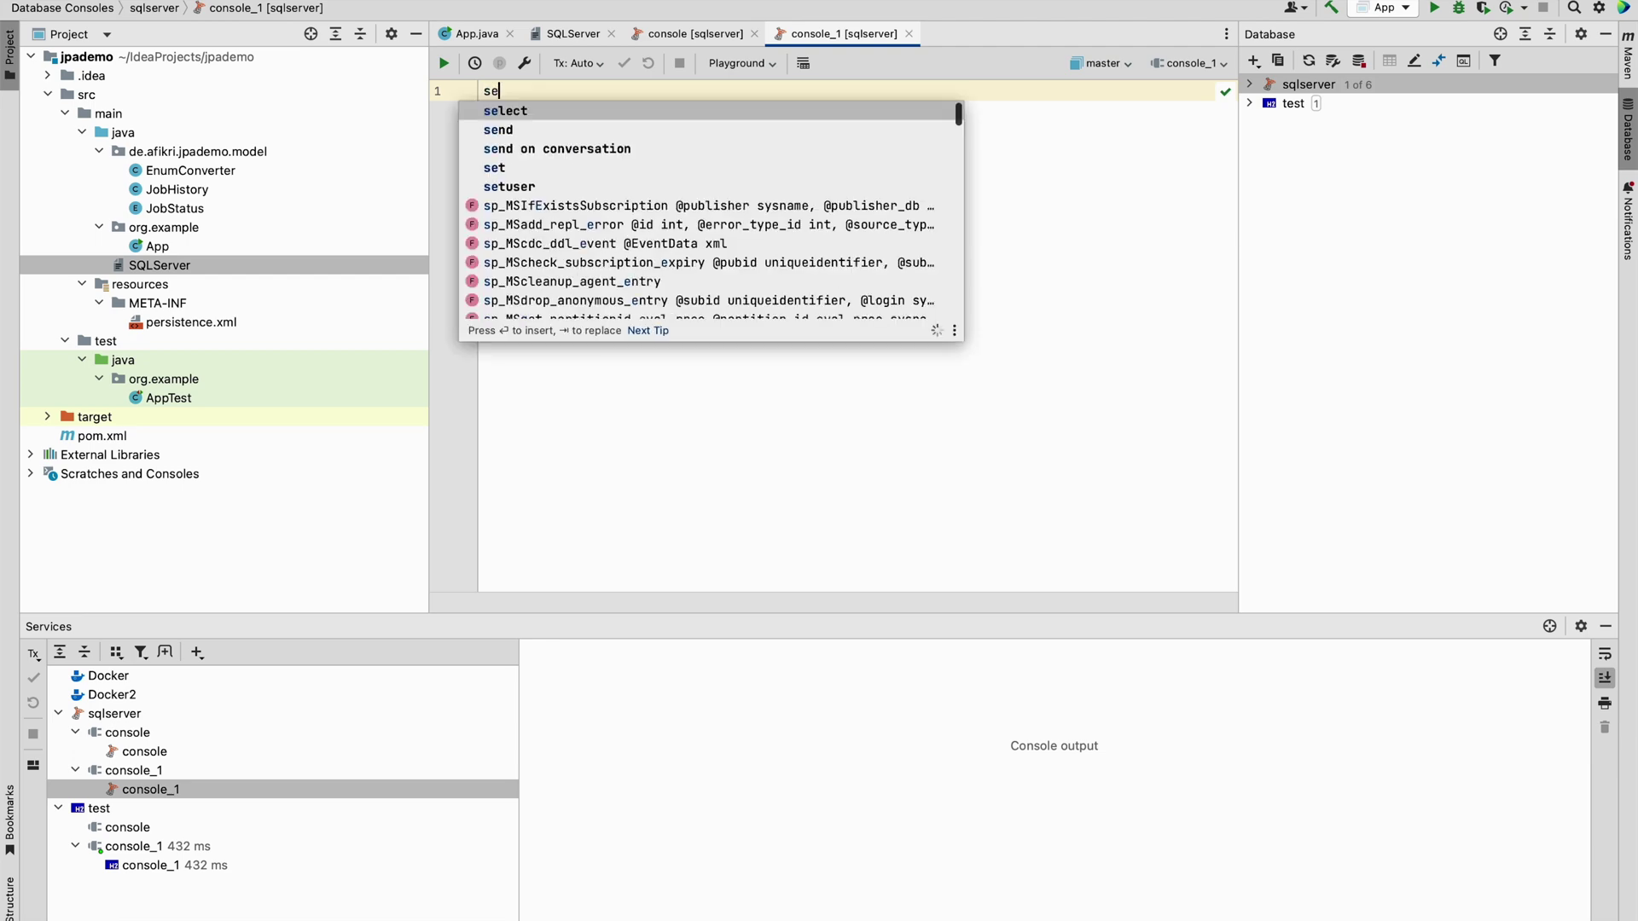
{"action": "type", "text": "lect * from "}
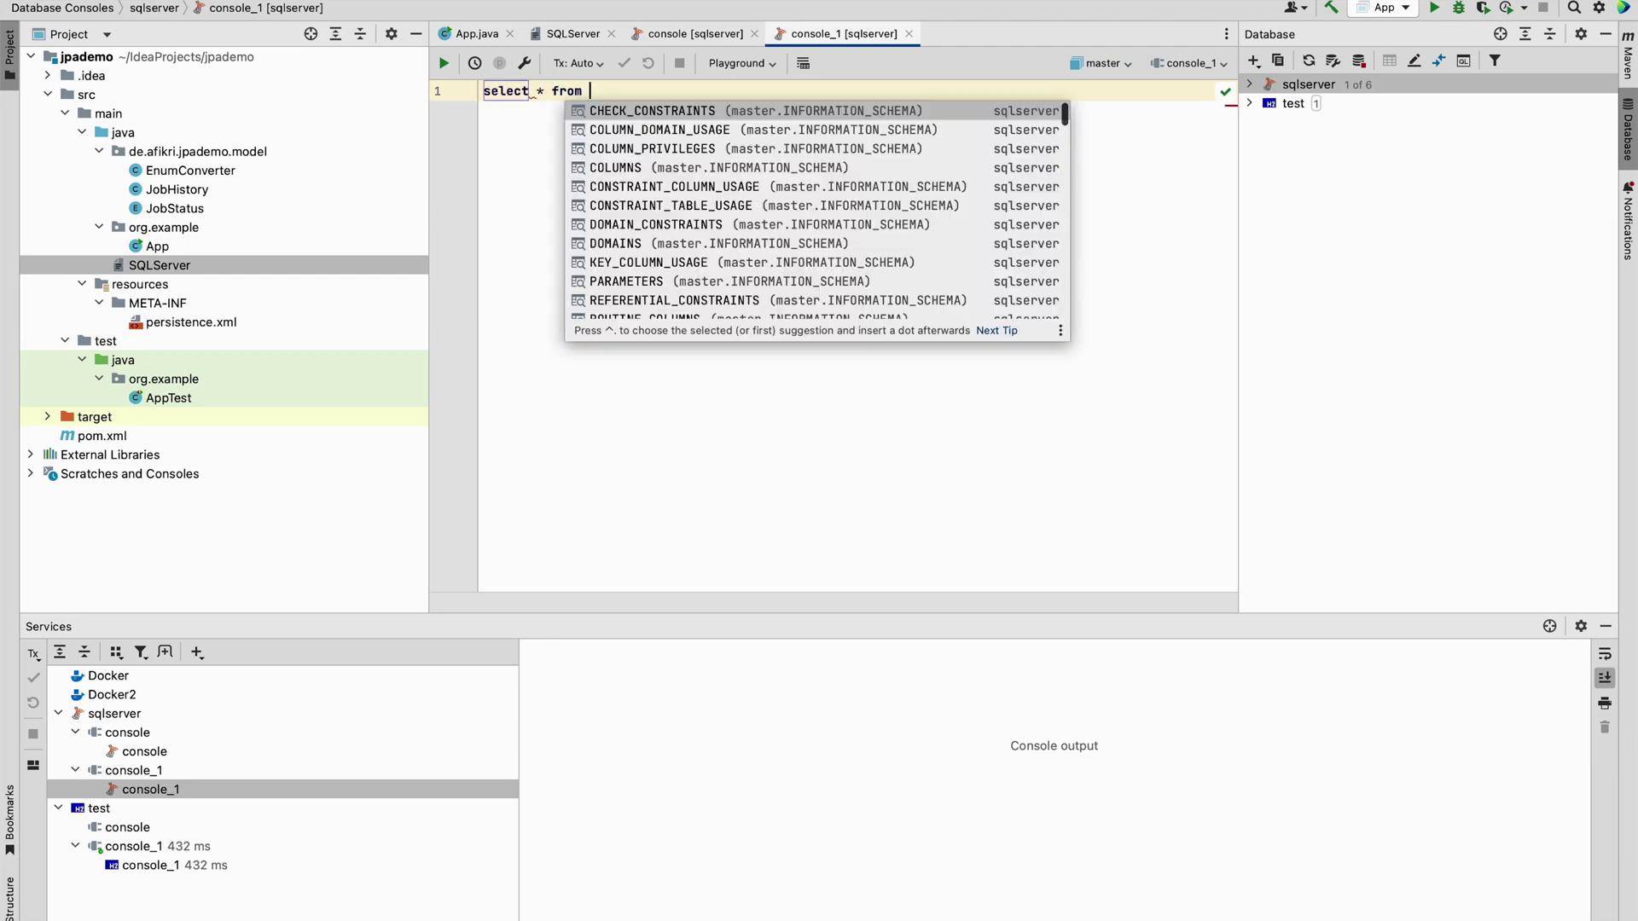
{"action": "type", "text": "inform"}
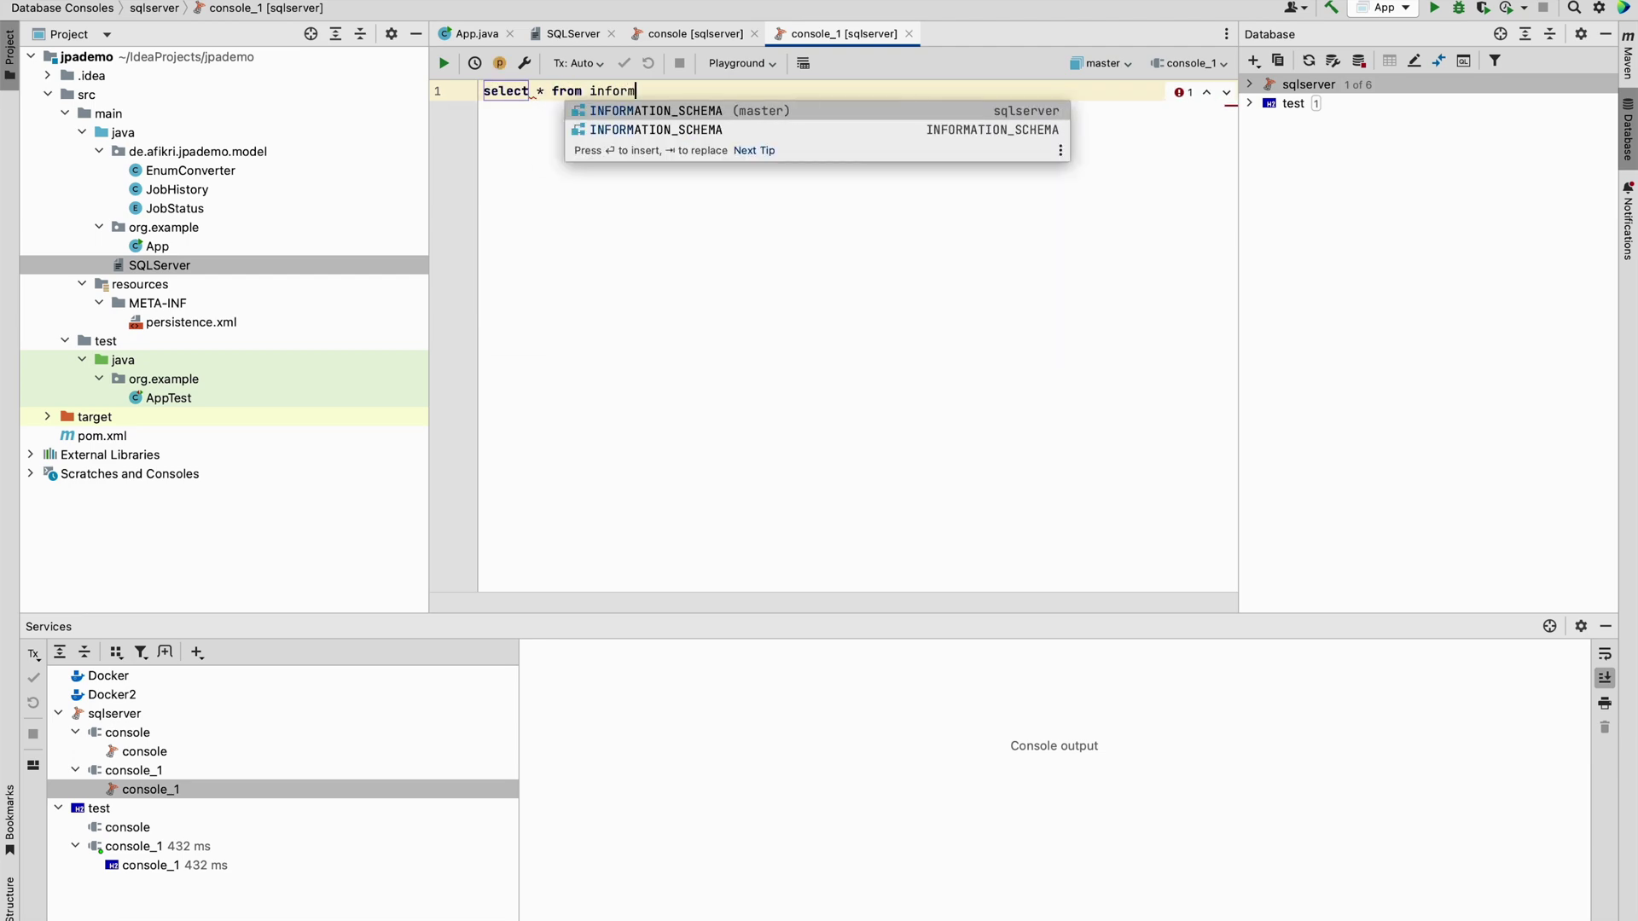
{"action": "key", "text": "Return"}
{"action": "type", "text": ".tab"}
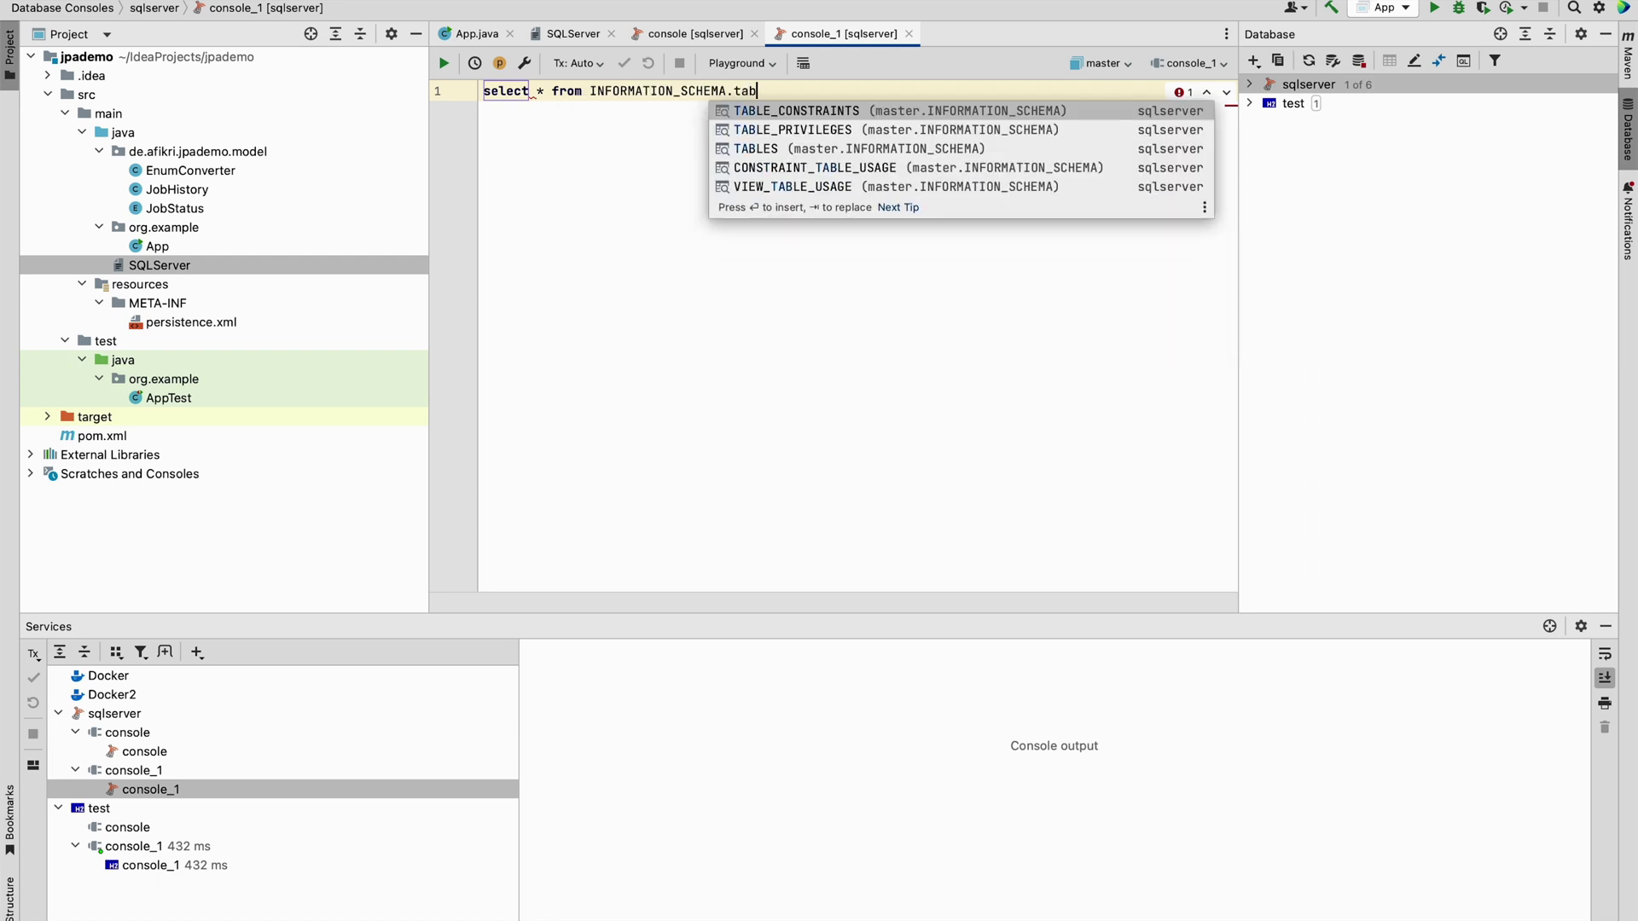
{"action": "type", "text": "les"}
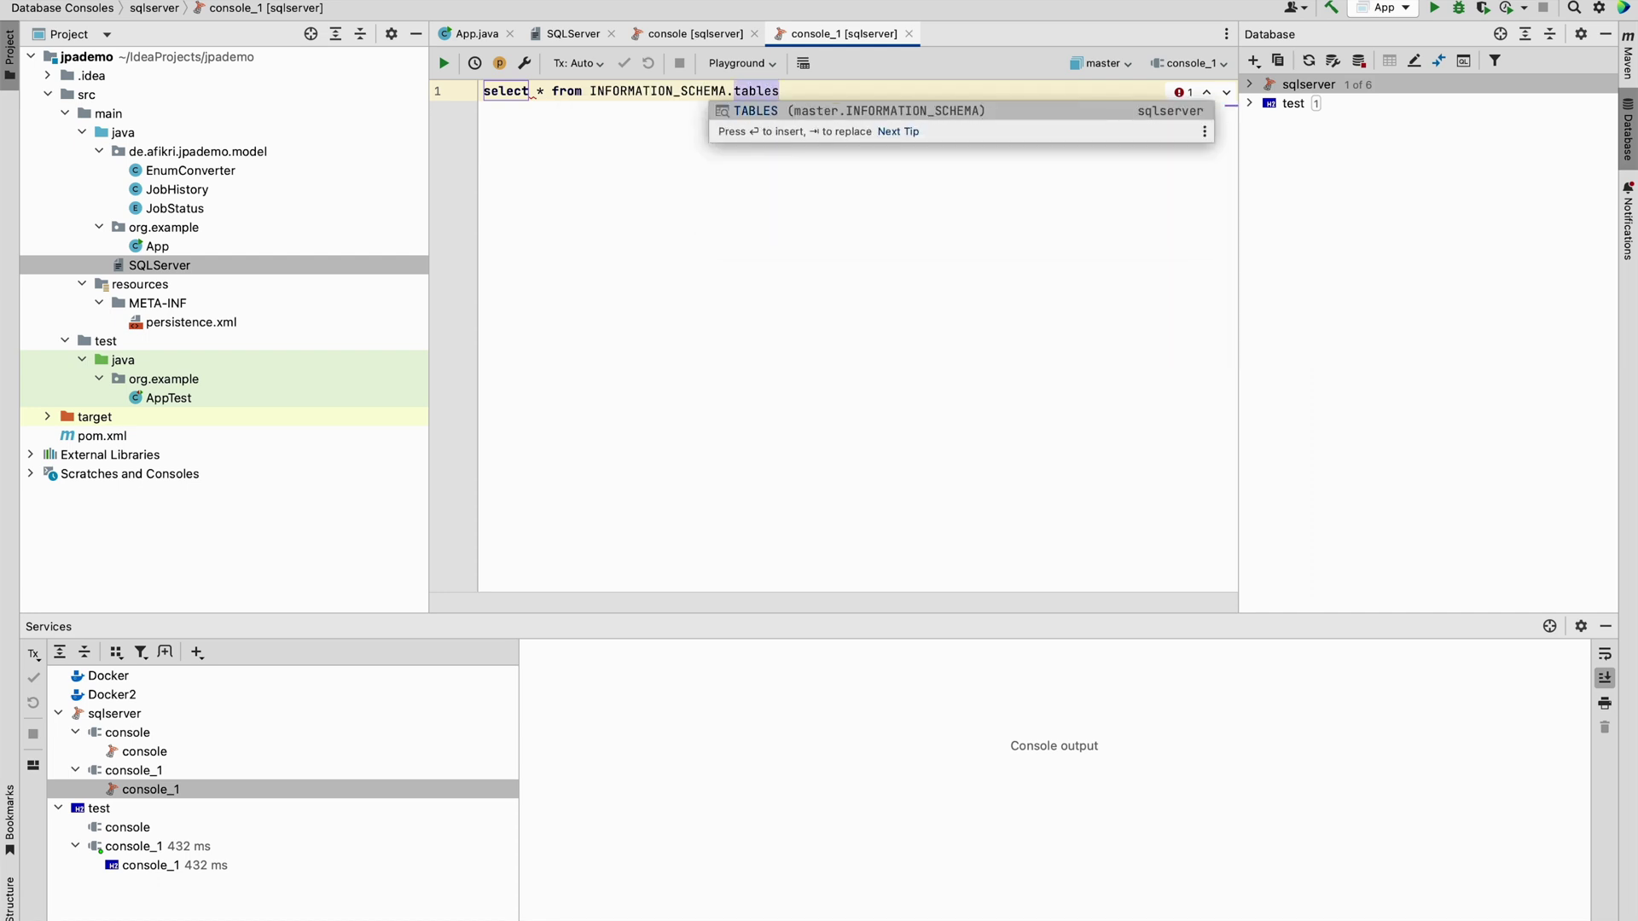
{"action": "left_click", "coordinate": [444, 64]}
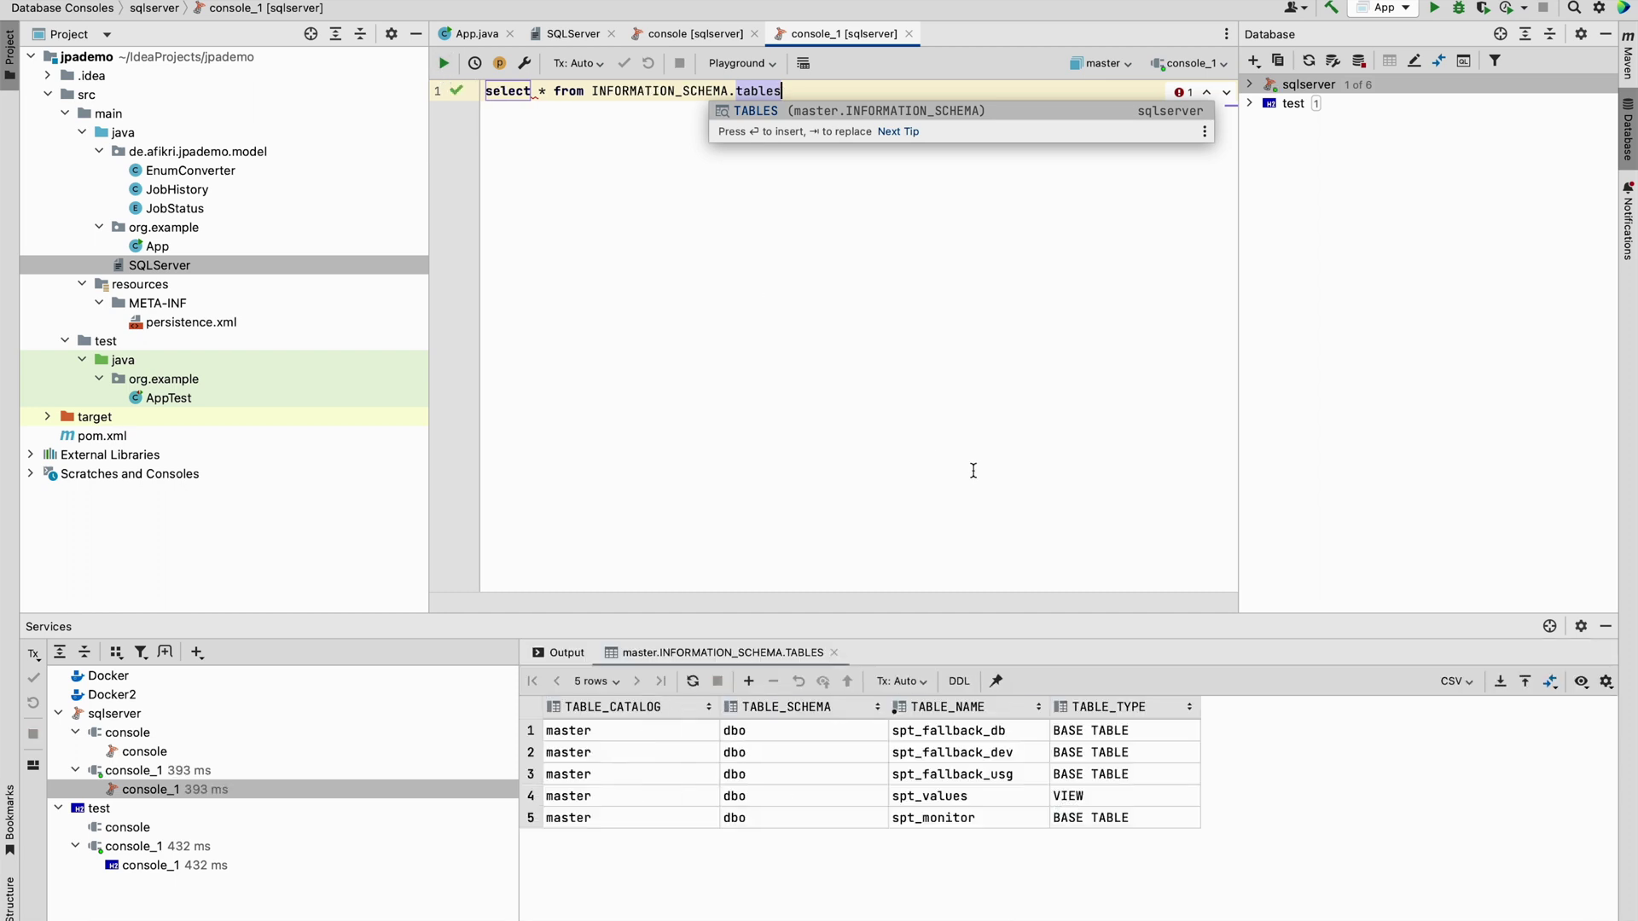